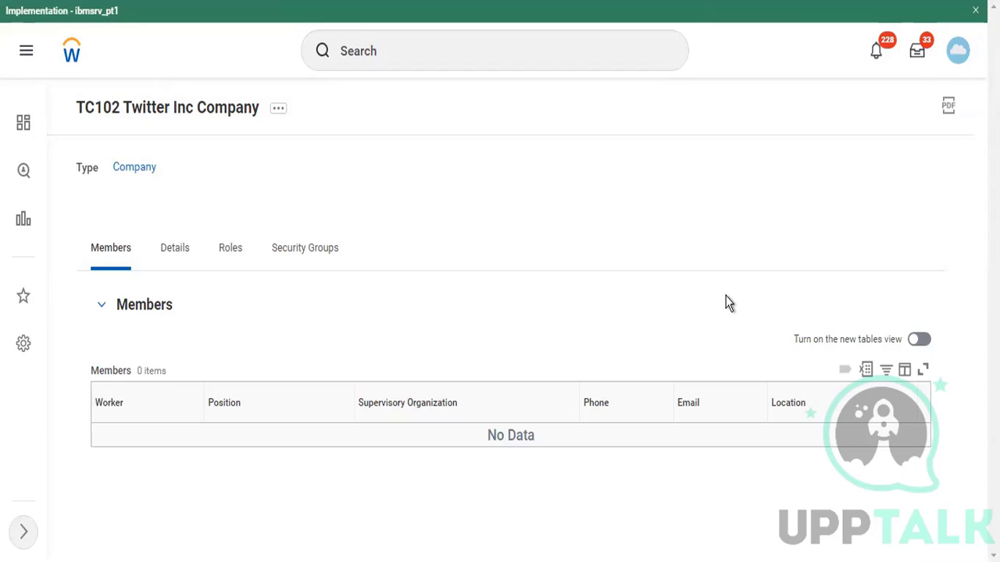
# - Open the tax details of TC102 Twitter Inc Company for editing
pyautogui.press('/')
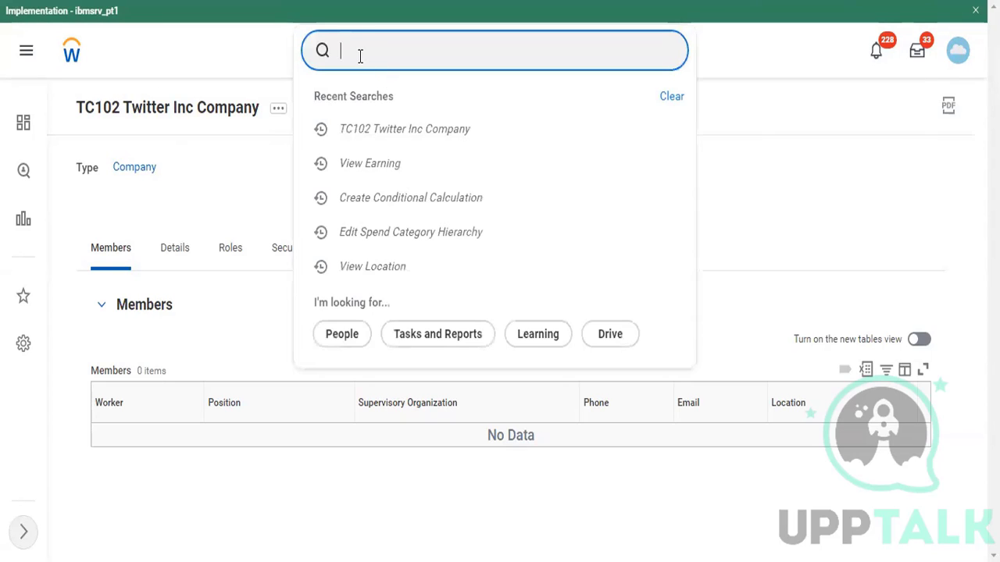
pyautogui.click(379, 135)
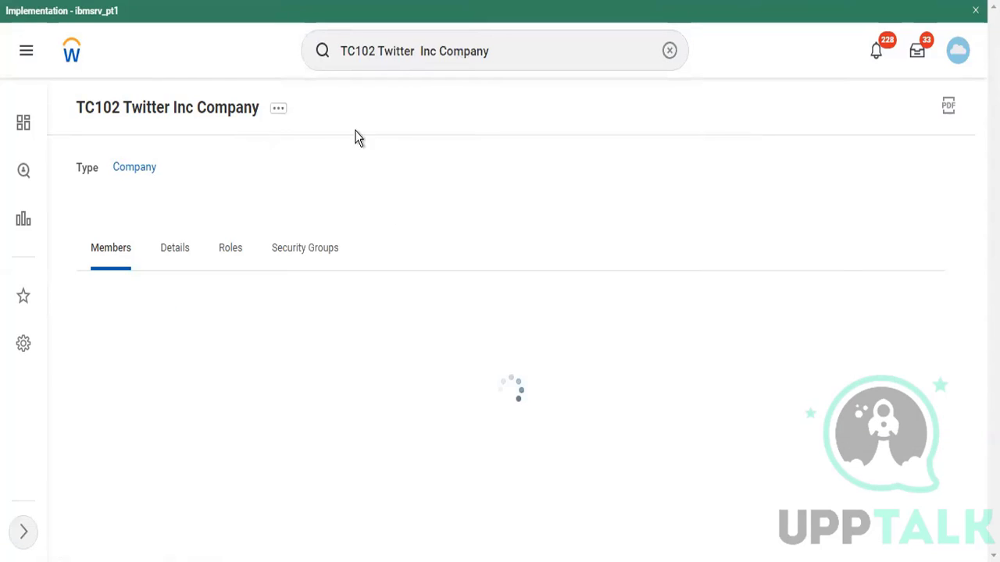
pyautogui.click(279, 109)
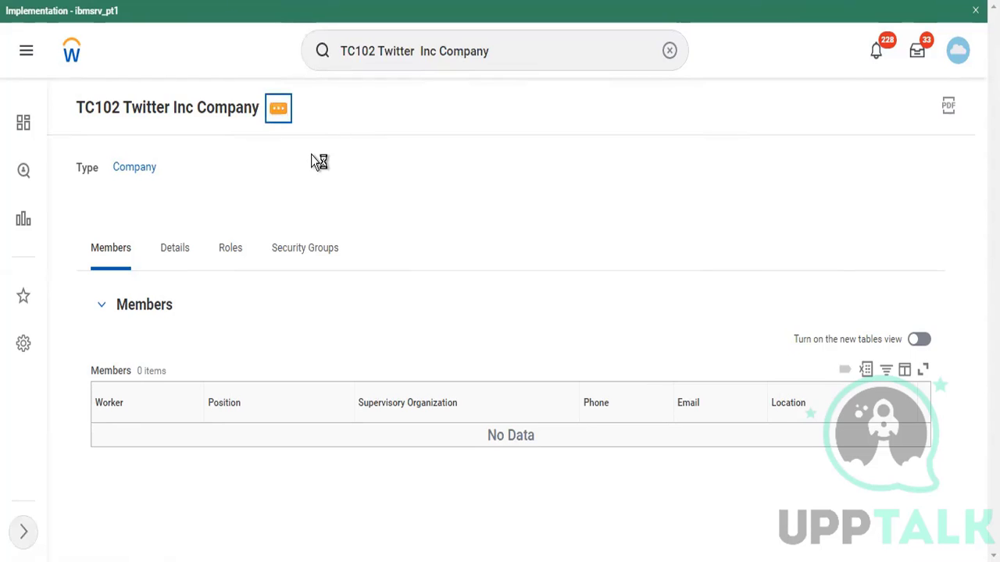
pyautogui.moveTo(311, 156)
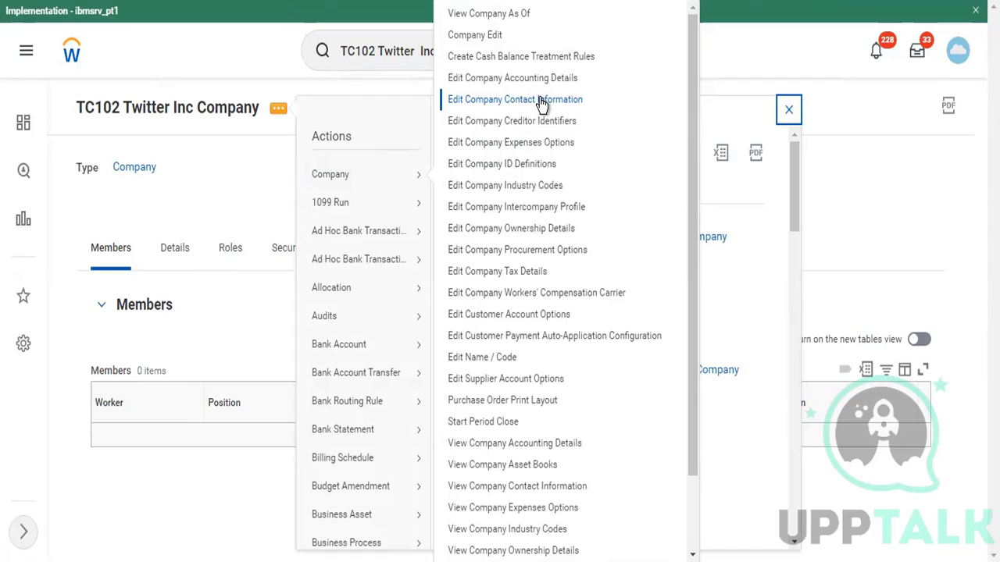
pyautogui.click(521, 278)
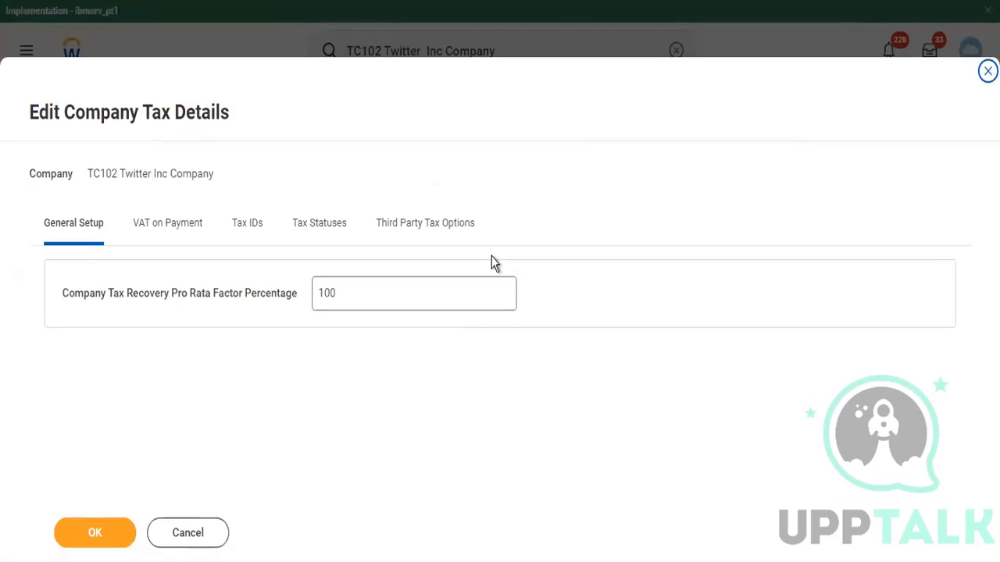
# - Add a tax ID for India with type CIN Company identification Number and enter its identification number
pyautogui.click(248, 228)
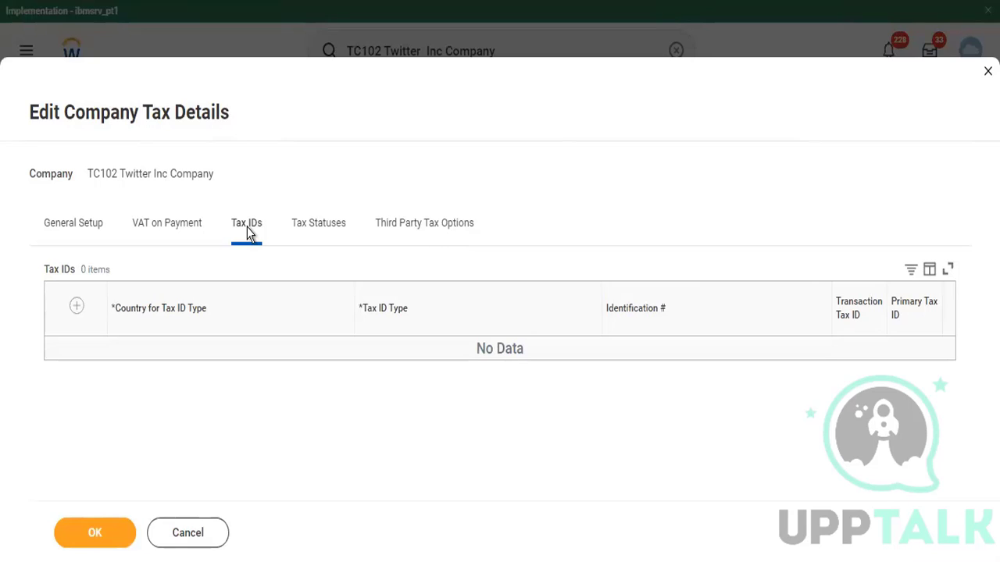
pyautogui.click(77, 307)
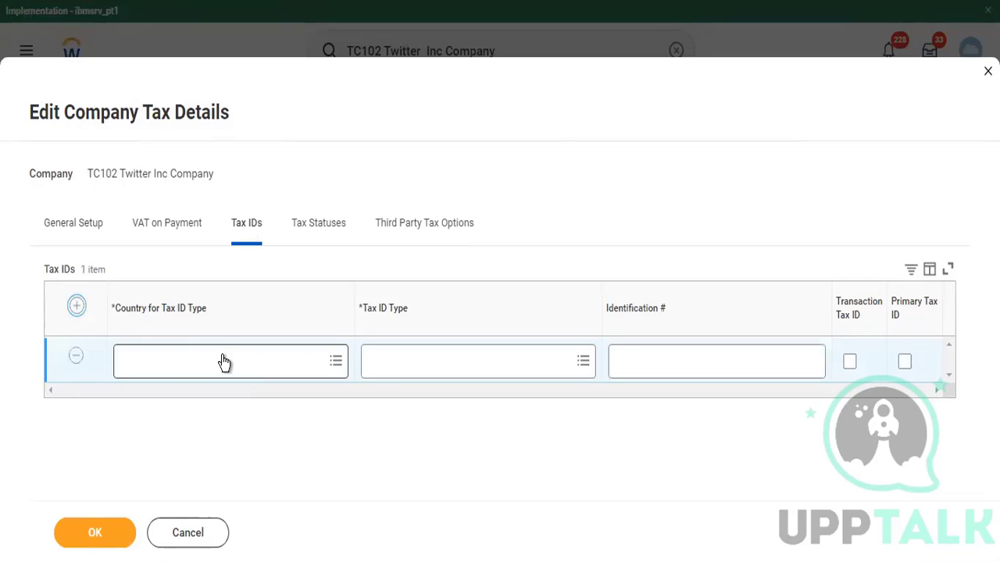
pyautogui.click(223, 362)
pyautogui.write('India')
pyautogui.press('Return')
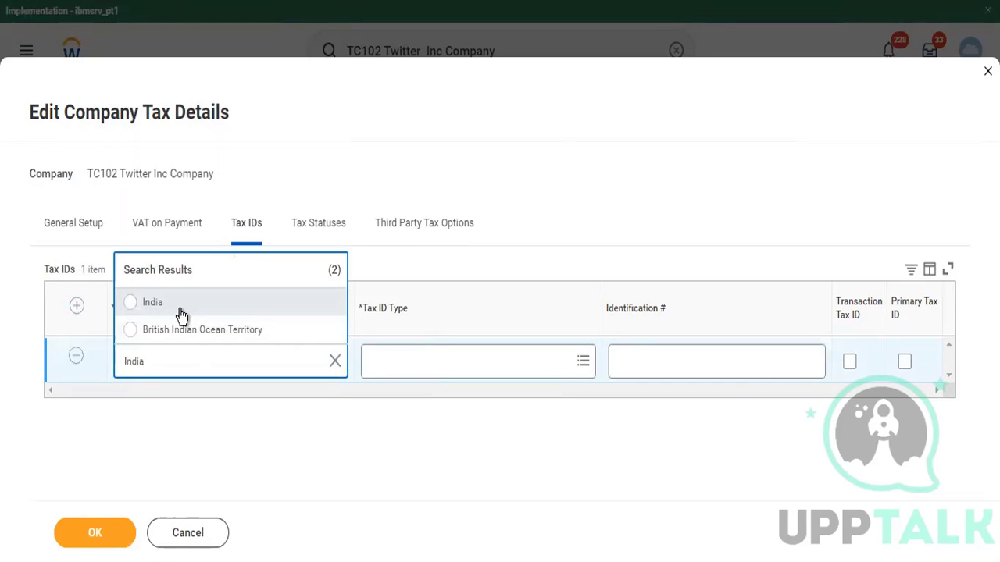
pyautogui.click(435, 381)
pyautogui.click(451, 367)
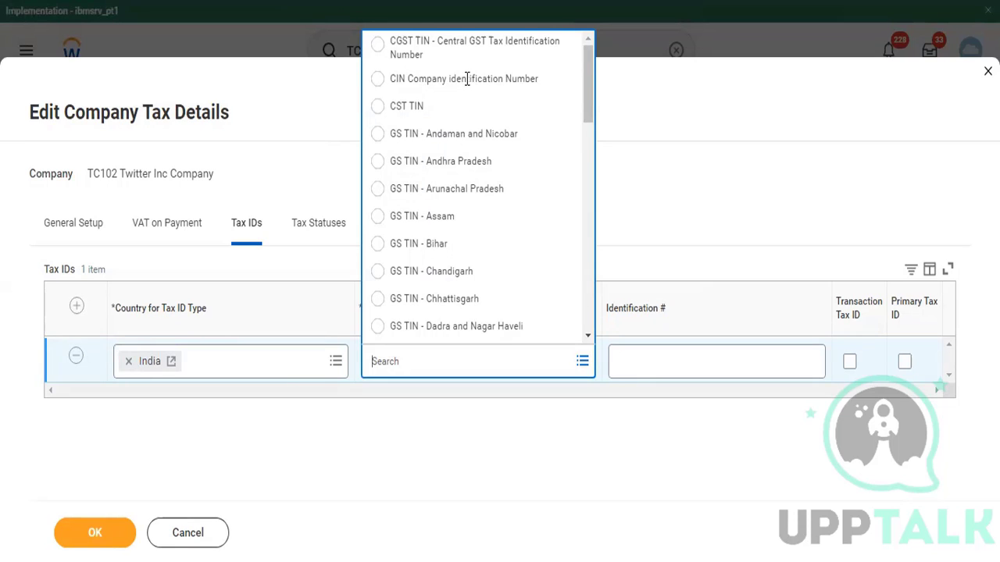
pyautogui.click(492, 79)
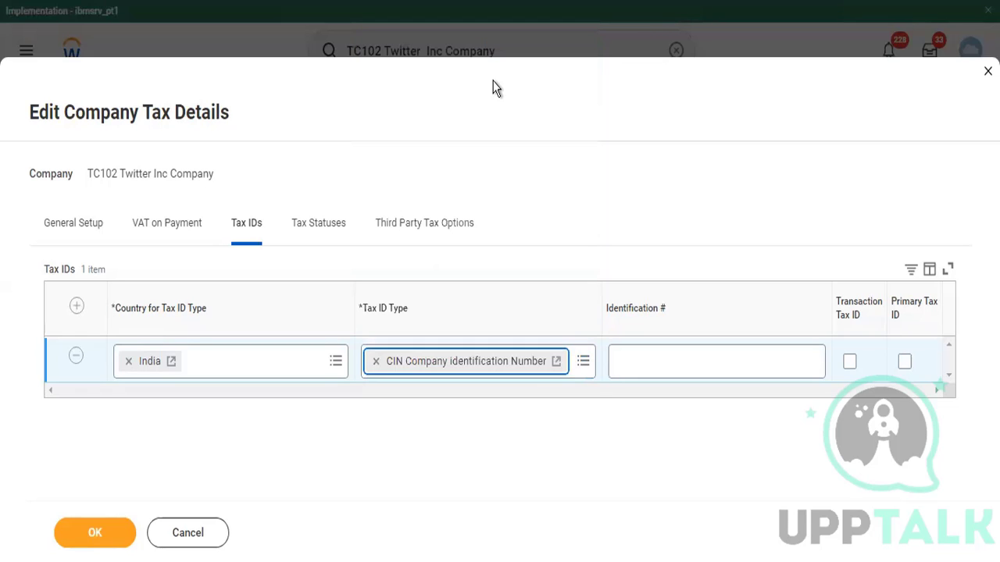
pyautogui.click(651, 370)
pyautogui.write('5245263')
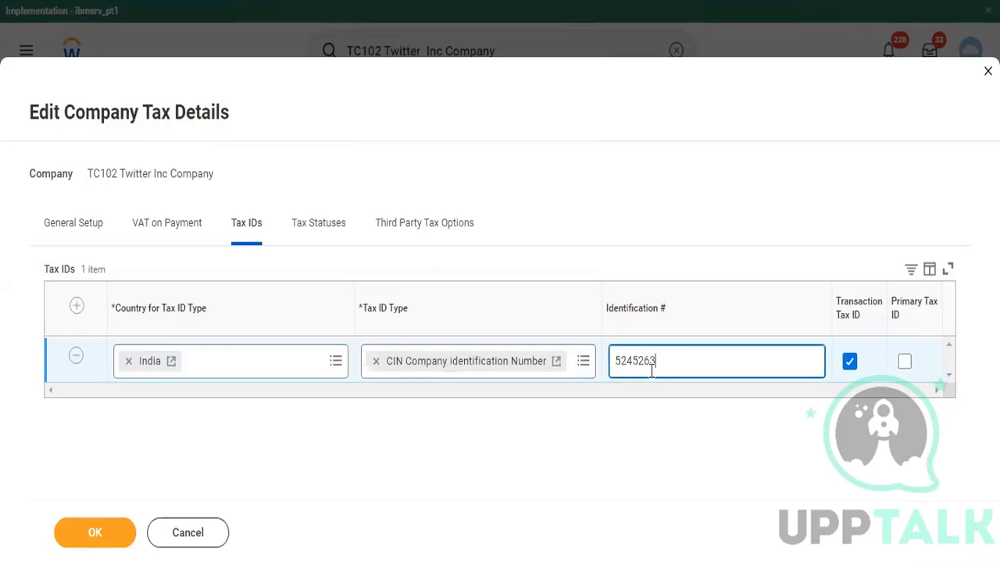
# - Add a second tax ID row with country India and tax ID type GS TIN - Assam
pyautogui.click(84, 306)
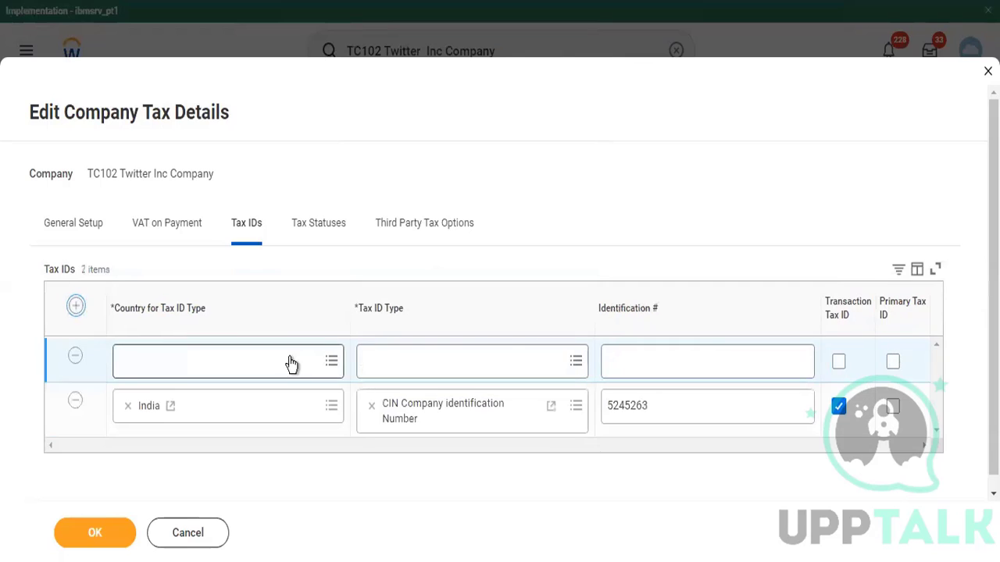
pyautogui.click(290, 359)
pyautogui.write('ind')
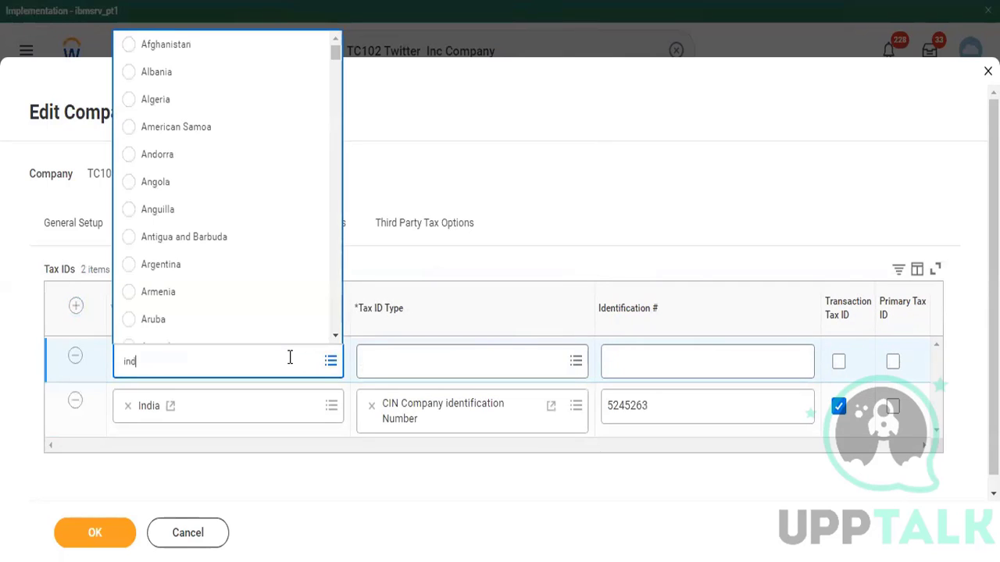
pyautogui.write('ia')
pyautogui.press('Return')
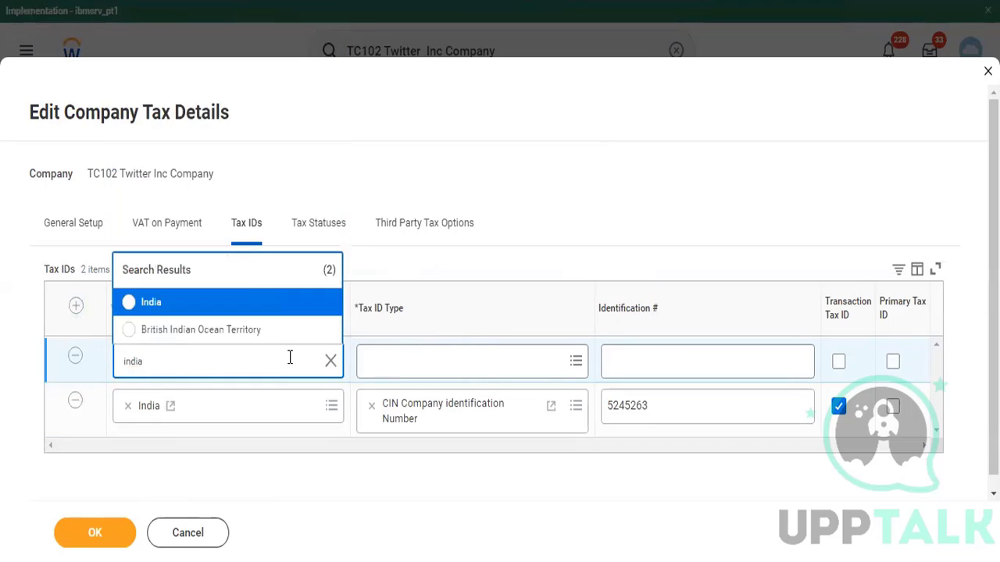
pyautogui.click(243, 300)
pyautogui.click(456, 361)
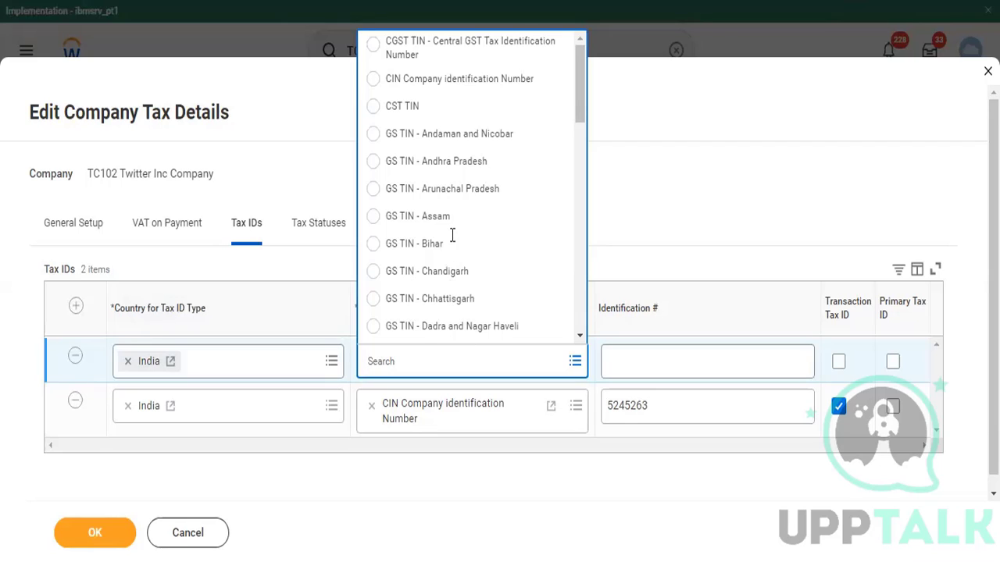
pyautogui.click(434, 219)
# - Enter the identification number for the GS TIN - Assam row and mark the CIN row as the primary tax ID
pyautogui.click(676, 358)
pyautogui.write('5+545454')
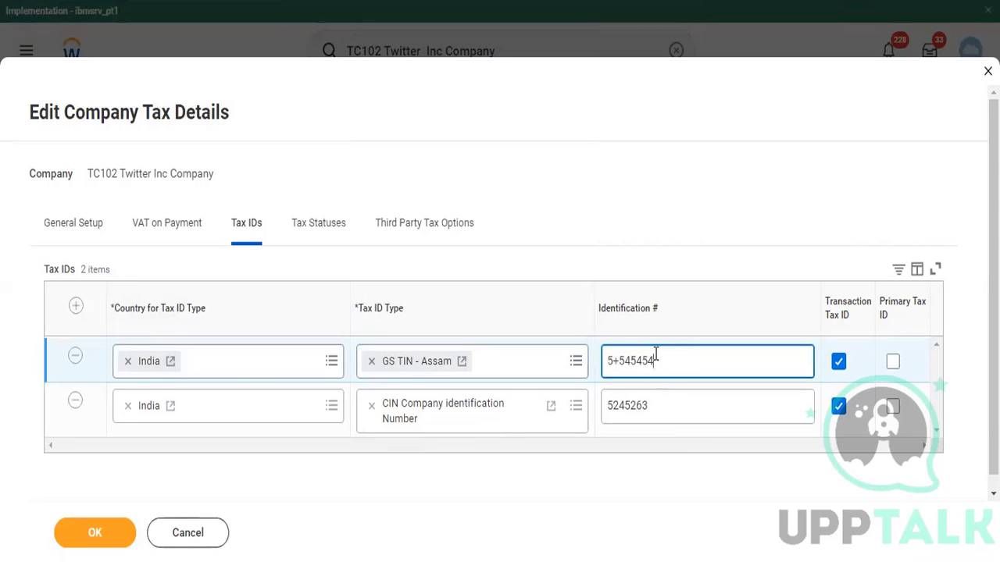
pyautogui.press('BackSpace')
pyautogui.press('BackSpace')
pyautogui.press('BackSpace')
pyautogui.press('BackSpace')
pyautogui.press('BackSpace')
pyautogui.press('BackSpace')
pyautogui.press('BackSpace')
pyautogui.press('BackSpace')
pyautogui.hotkey('ctrl', 'v')
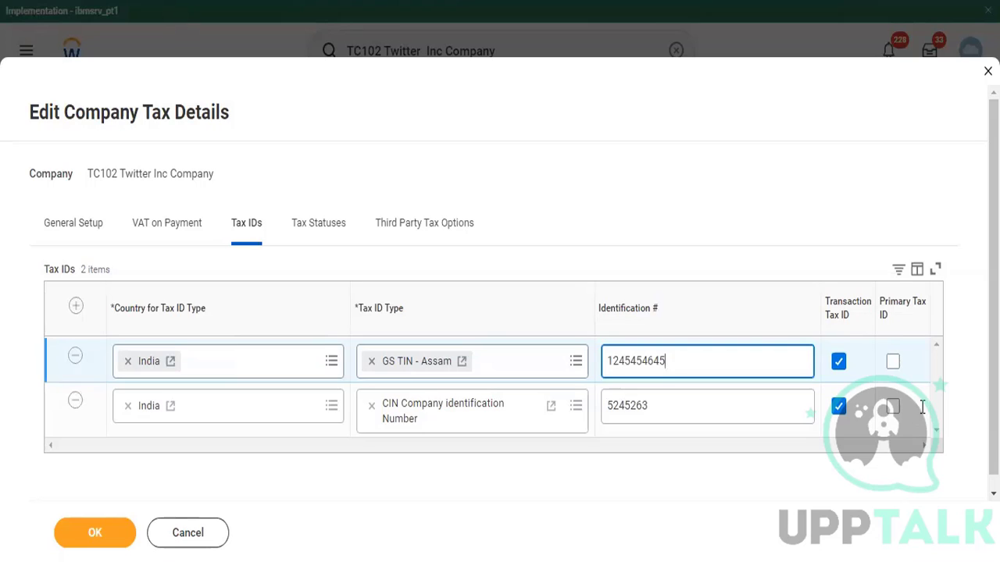
pyautogui.click(893, 407)
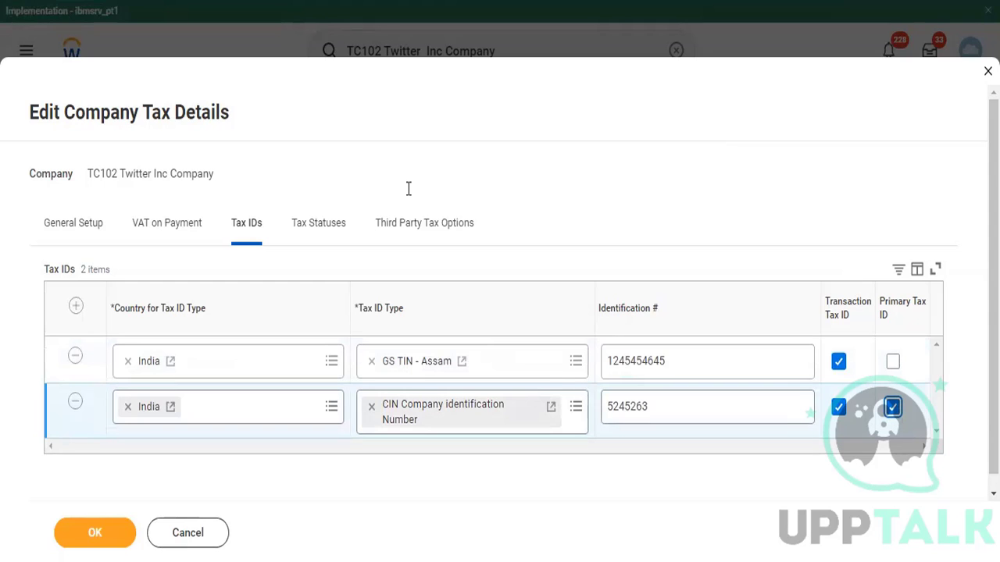
# - Add a third party tax option for Customer Invoice with the tax service name Avalara
pyautogui.click(428, 223)
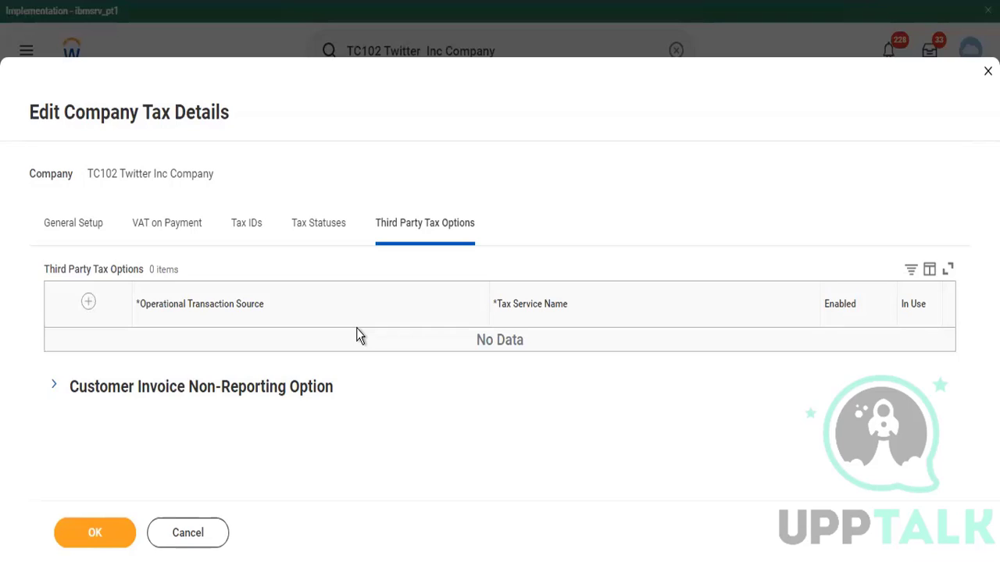
pyautogui.click(273, 347)
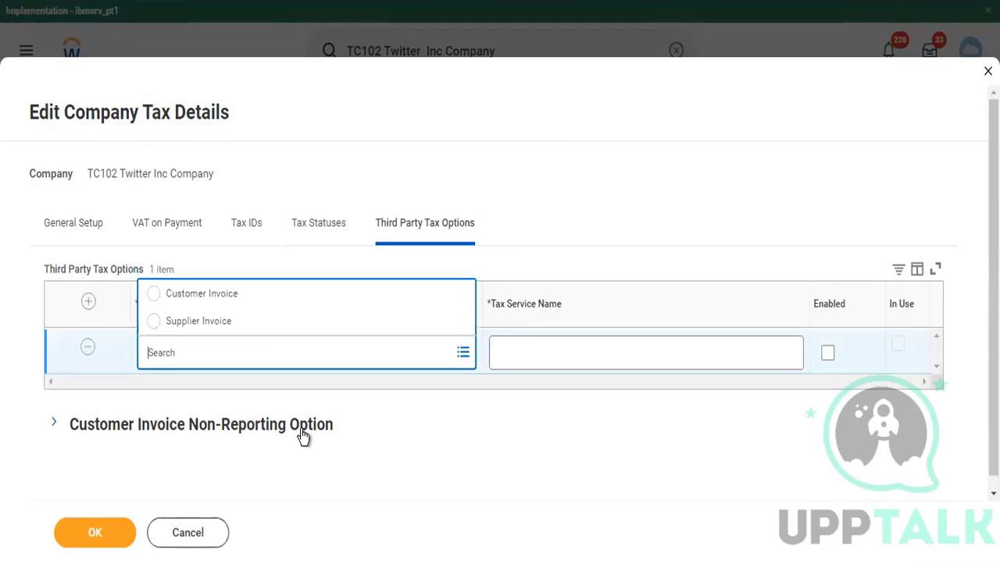
pyautogui.click(254, 297)
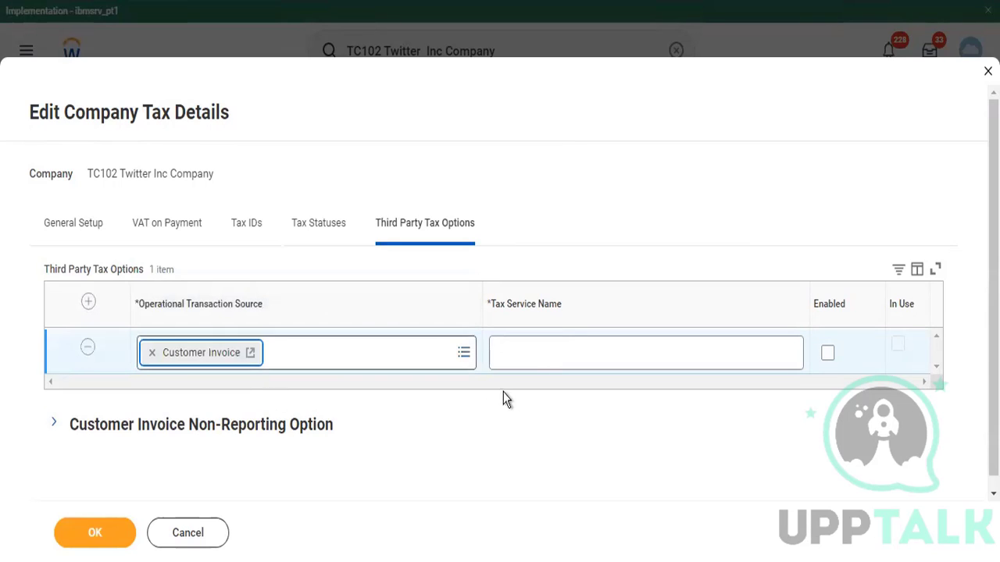
pyautogui.click(537, 359)
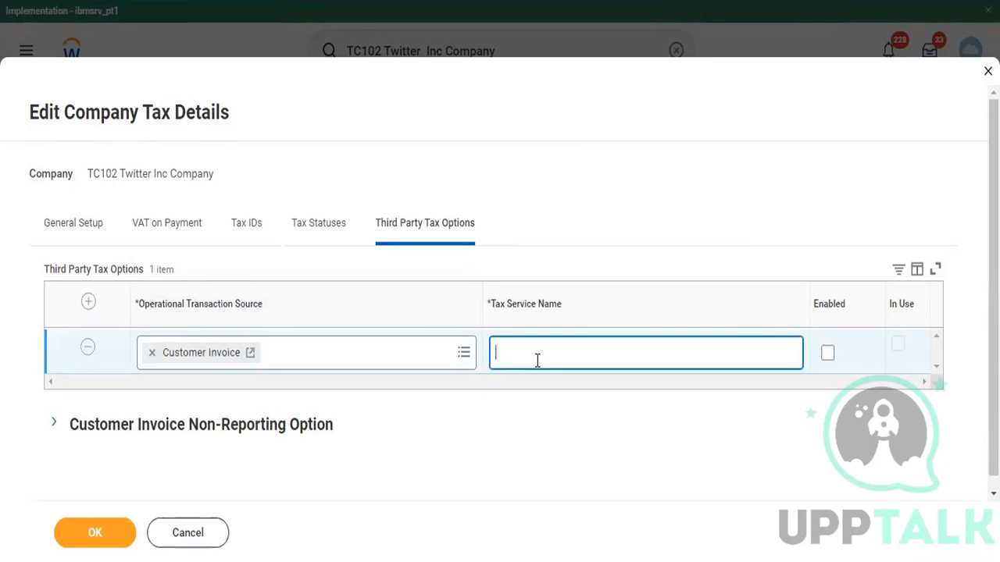
pyautogui.write('Avalara')
# - Add a third party tax option for Supplier Invoice with the tax service name Tally
pyautogui.click(88, 301)
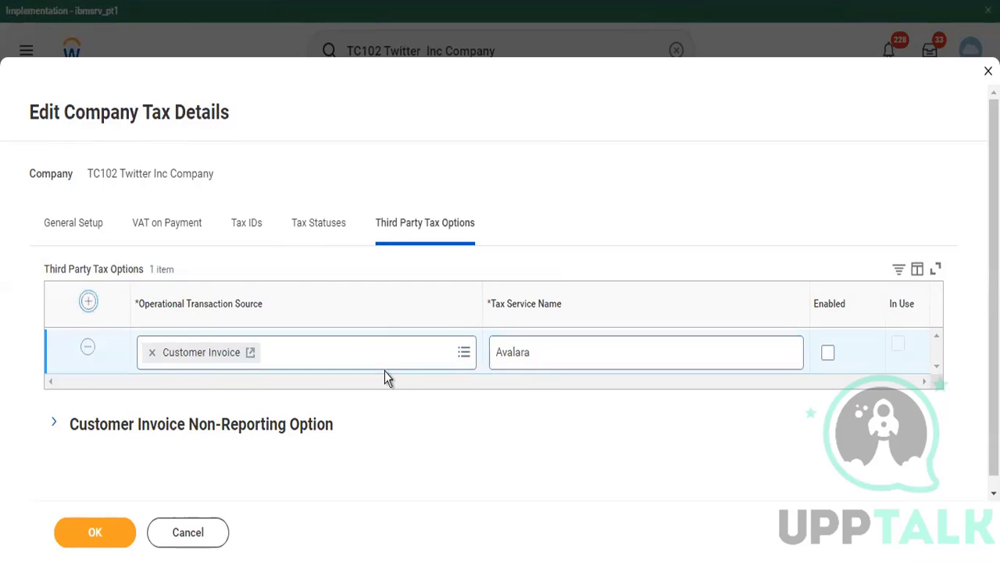
pyautogui.click(352, 364)
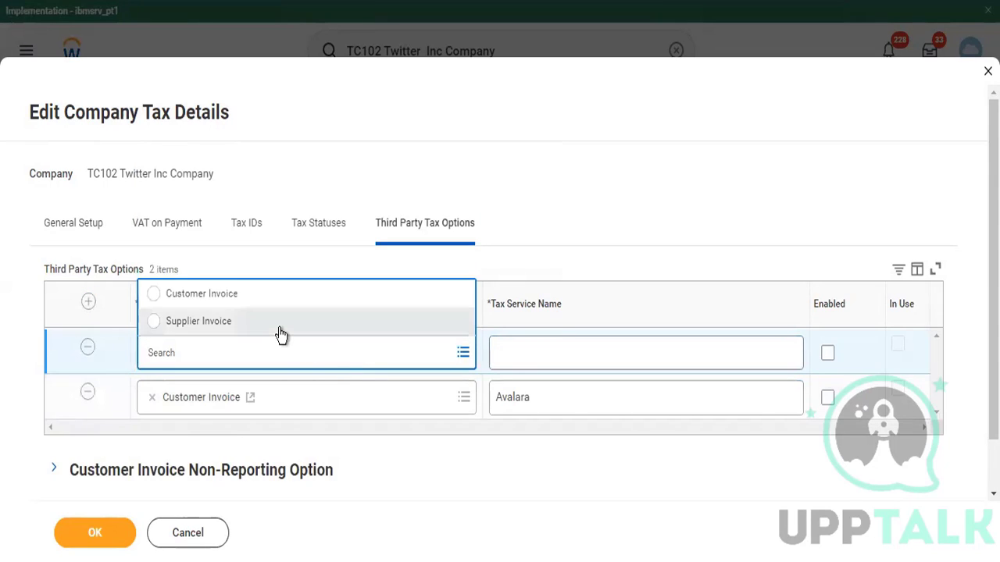
pyautogui.click(280, 328)
pyautogui.click(539, 347)
pyautogui.write('Tally')
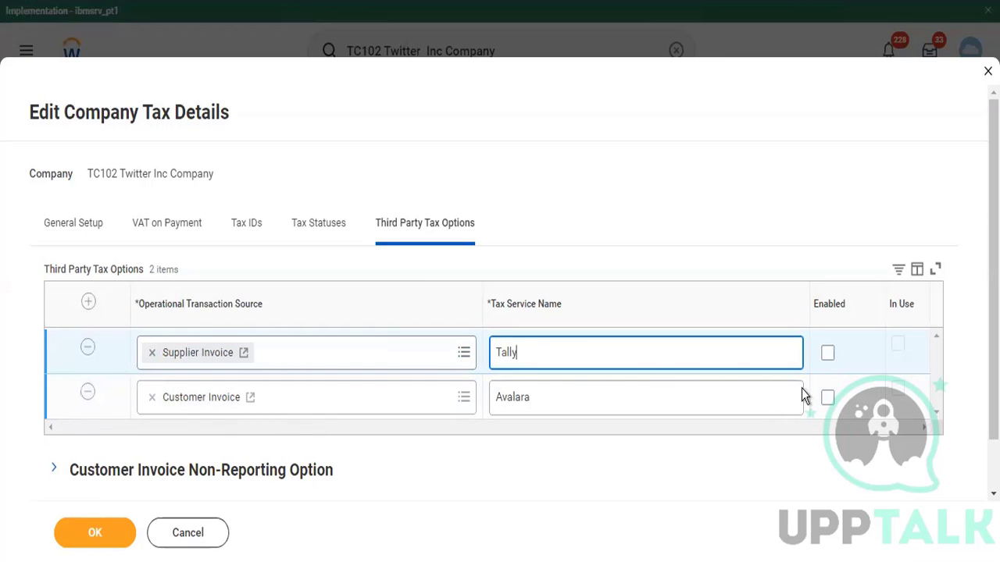
# - Enable both third party tax options, expand Customer Invoice Non-Reporting Option and submit the tax details
pyautogui.click(828, 355)
pyautogui.click(828, 398)
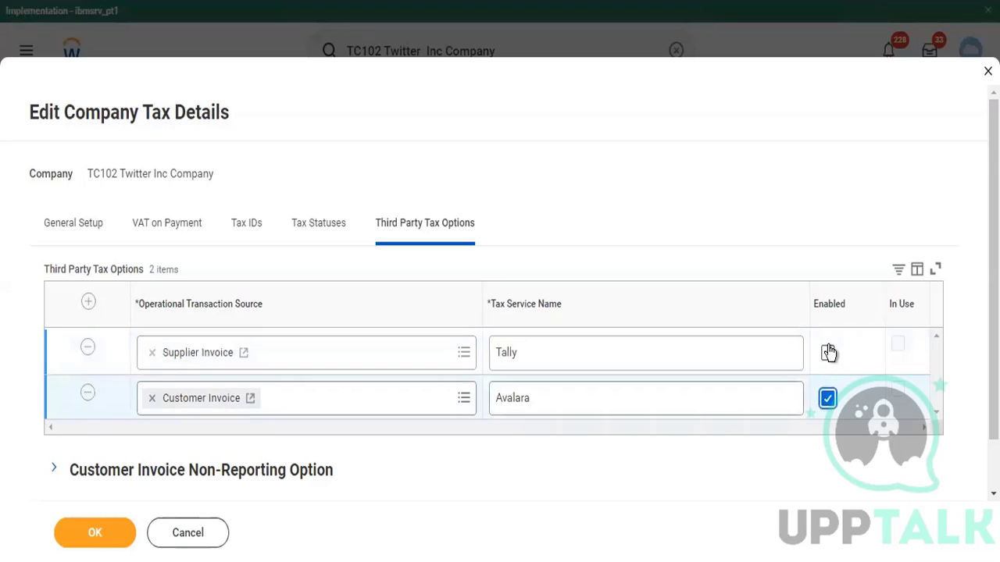
pyautogui.click(828, 352)
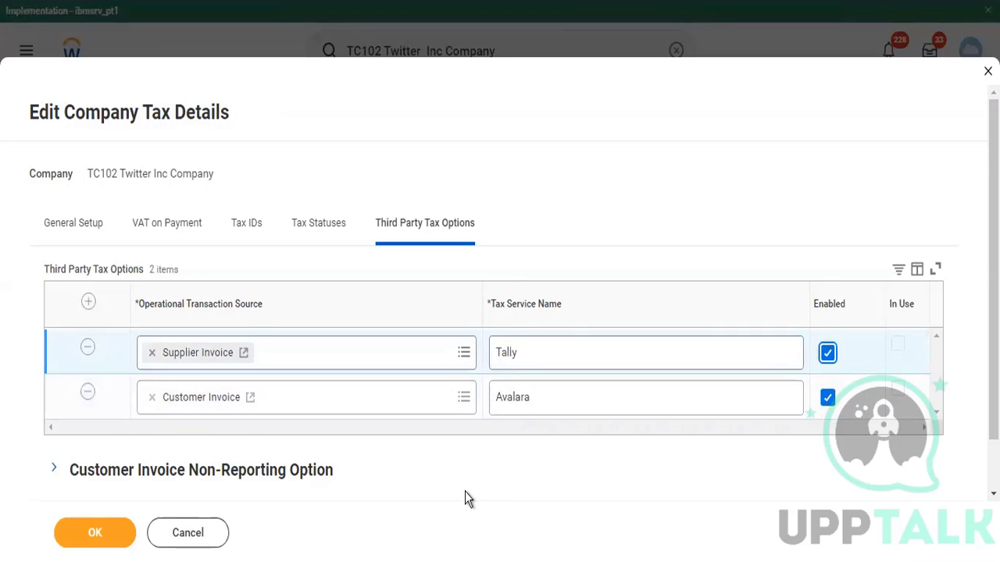
pyautogui.click(55, 411)
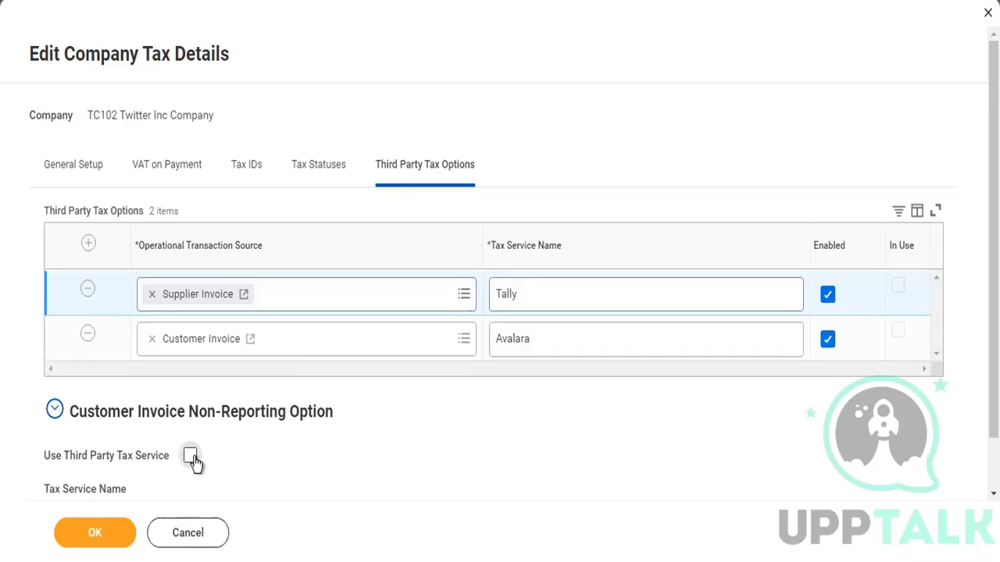
pyautogui.click(112, 539)
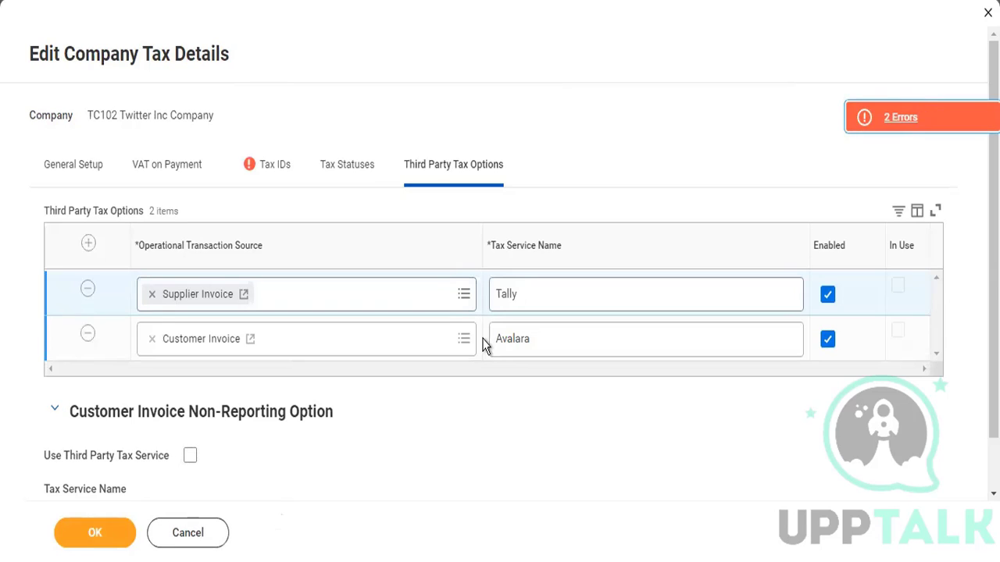
# - Examine the error details reported for the tax IDs
pyautogui.scroll(-1, 482, 341)
pyautogui.click(274, 109)
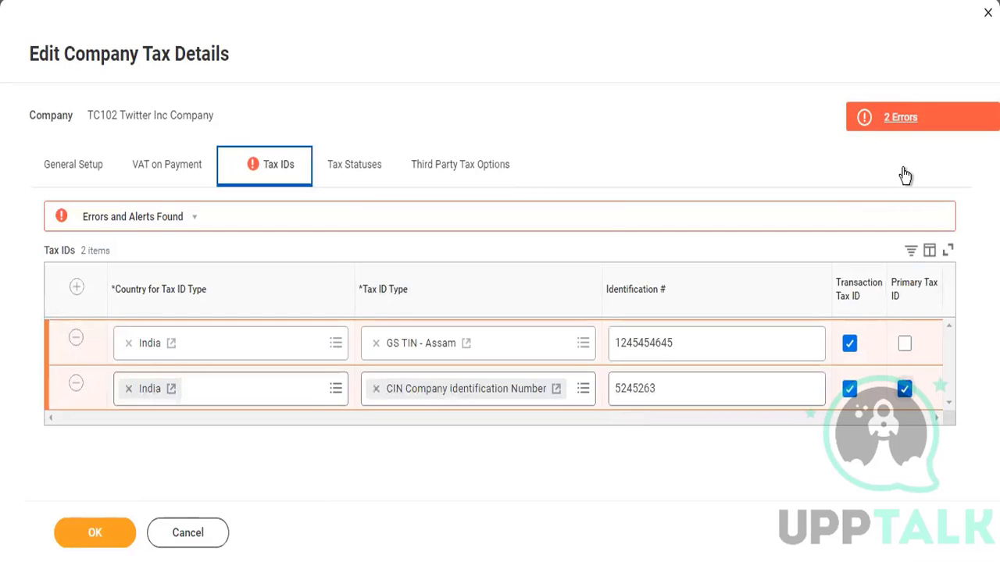
pyautogui.click(902, 118)
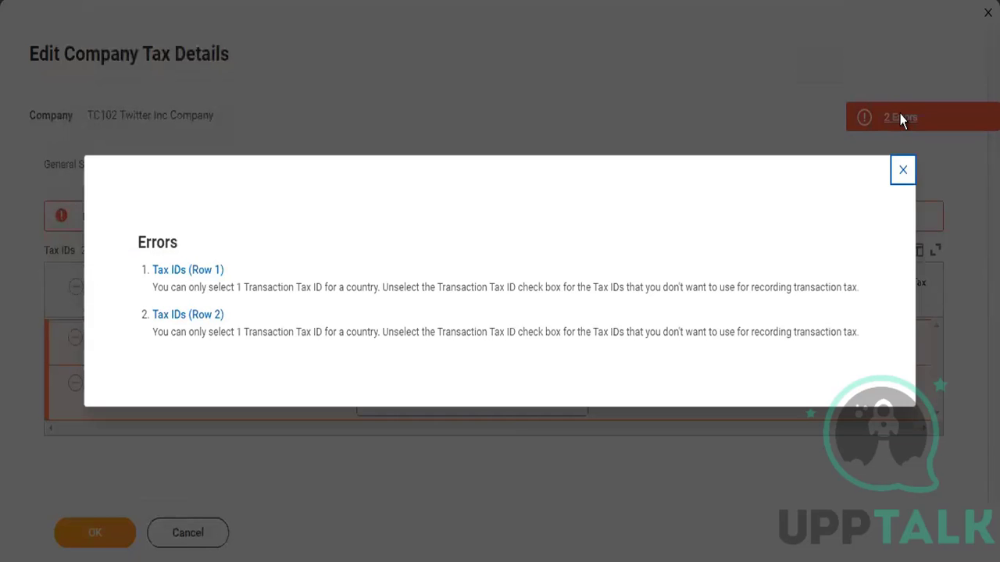
pyautogui.click(898, 187)
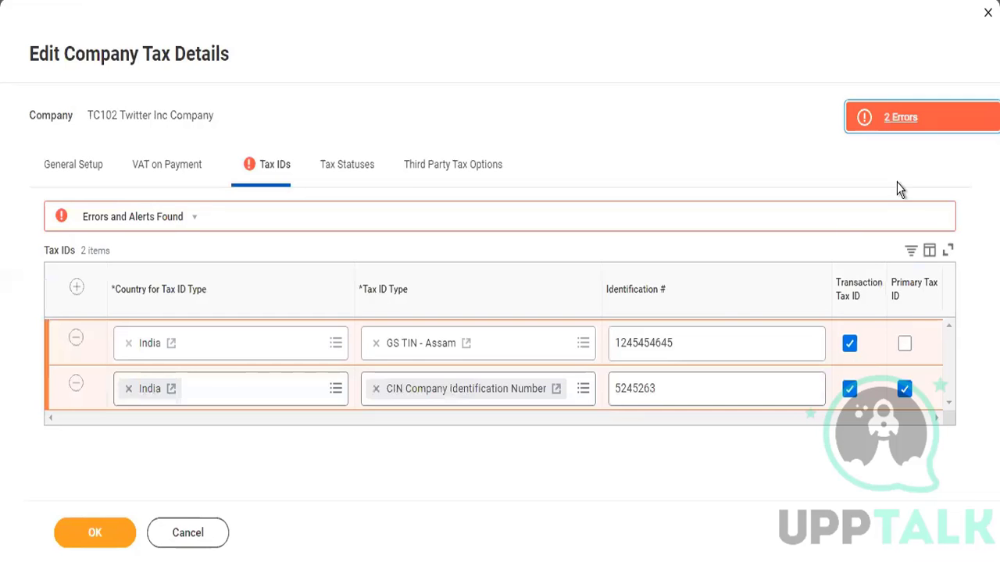
# - Clear Transaction Tax ID for the GS TIN - Assam row, save the tax details and return to the company page
pyautogui.click(850, 347)
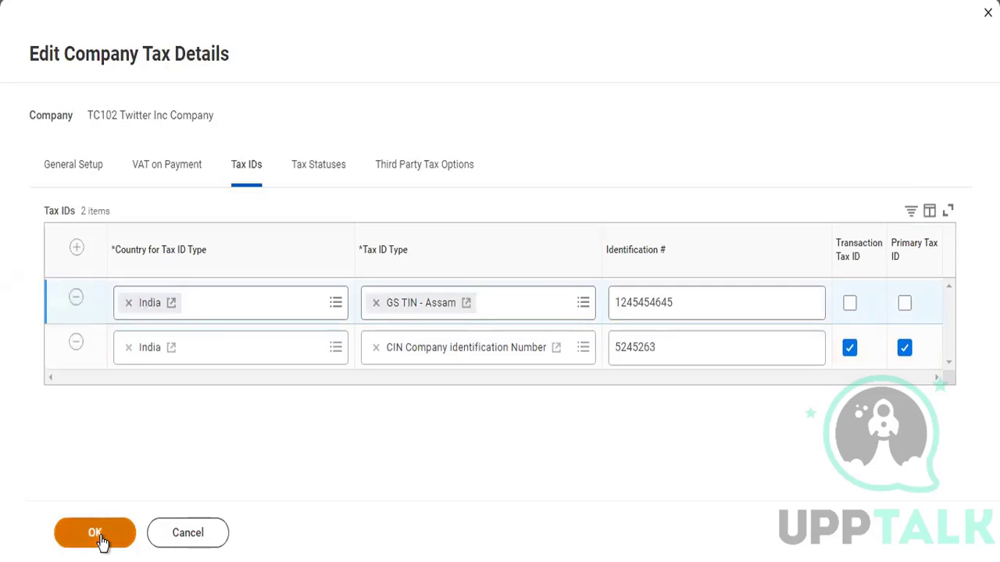
pyautogui.click(97, 534)
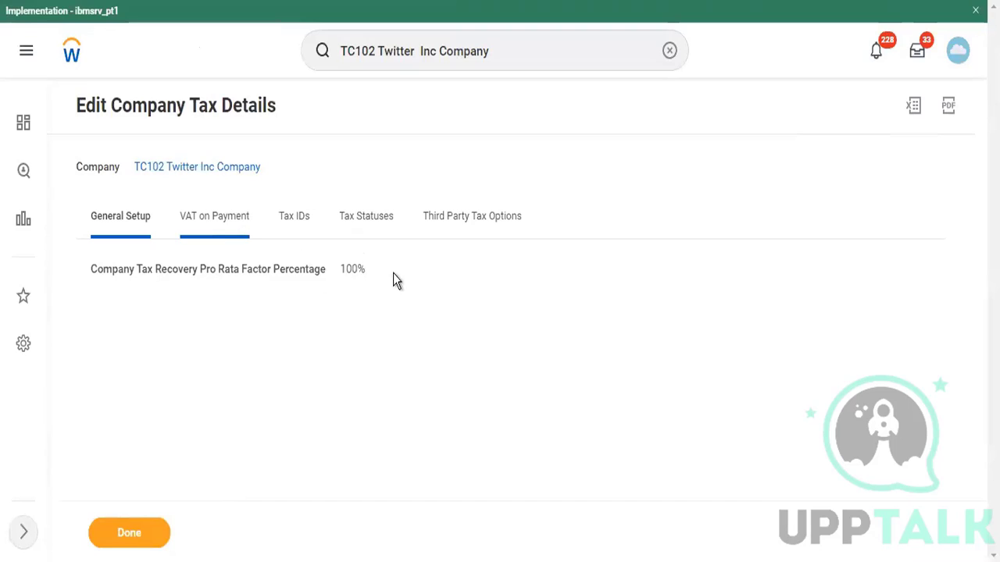
pyautogui.click(137, 529)
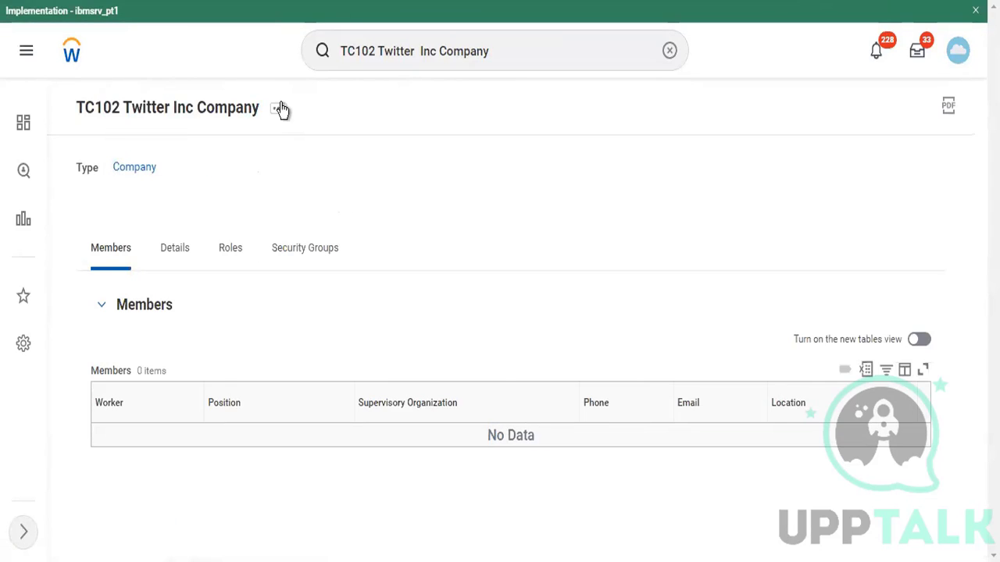
# - Open the company's ownership details for editing and add Global Modern Services, Inc. (USA) Company as an owner company
pyautogui.click(278, 108)
pyautogui.moveTo(379, 163)
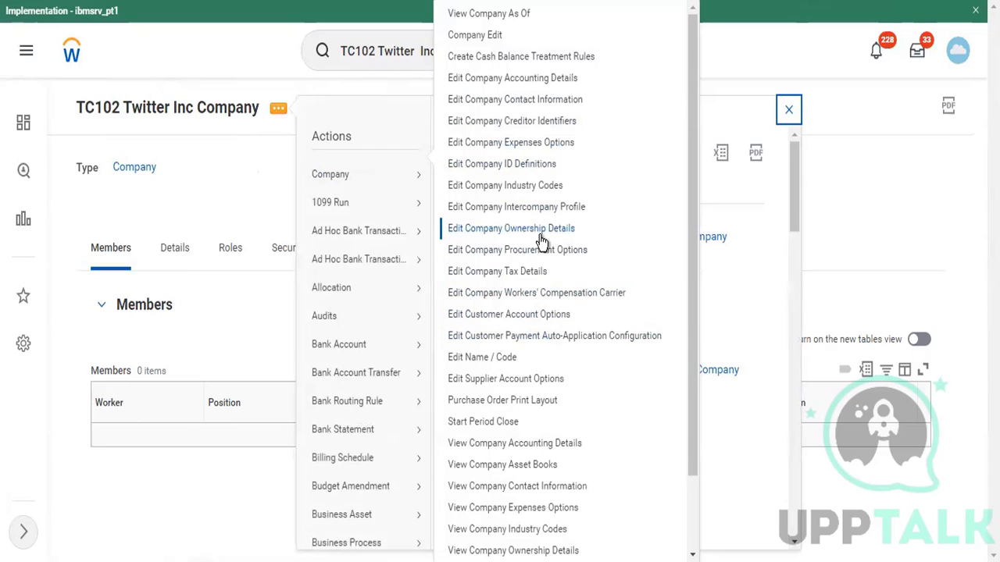
pyautogui.click(537, 230)
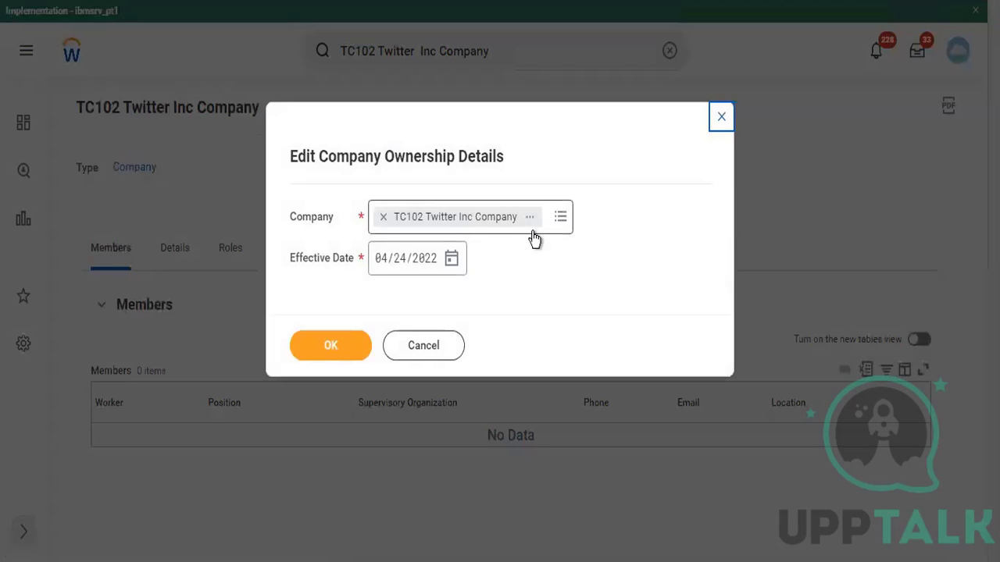
pyautogui.click(346, 348)
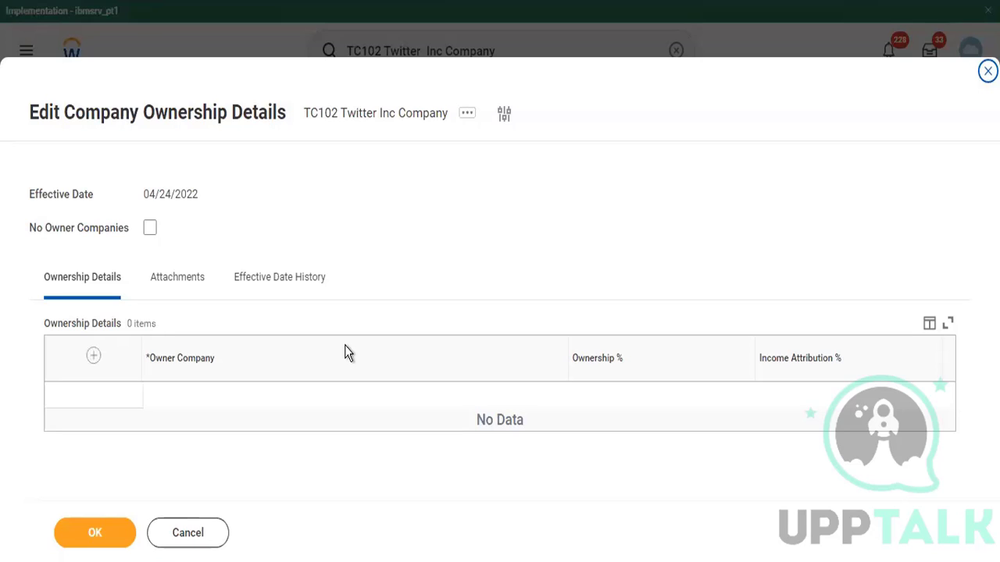
pyautogui.click(91, 357)
pyautogui.click(348, 409)
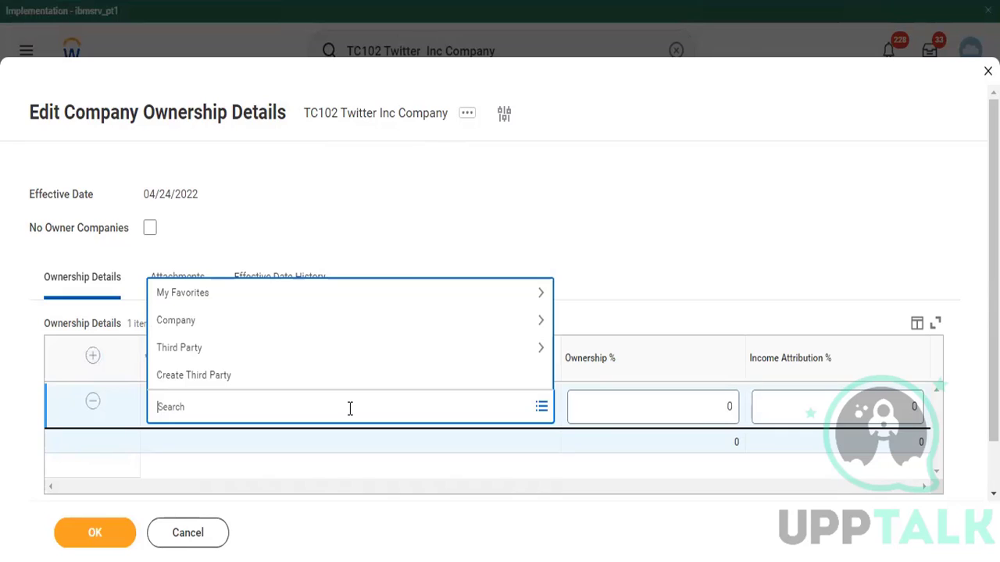
pyautogui.write('gms usa')
pyautogui.press('Return')
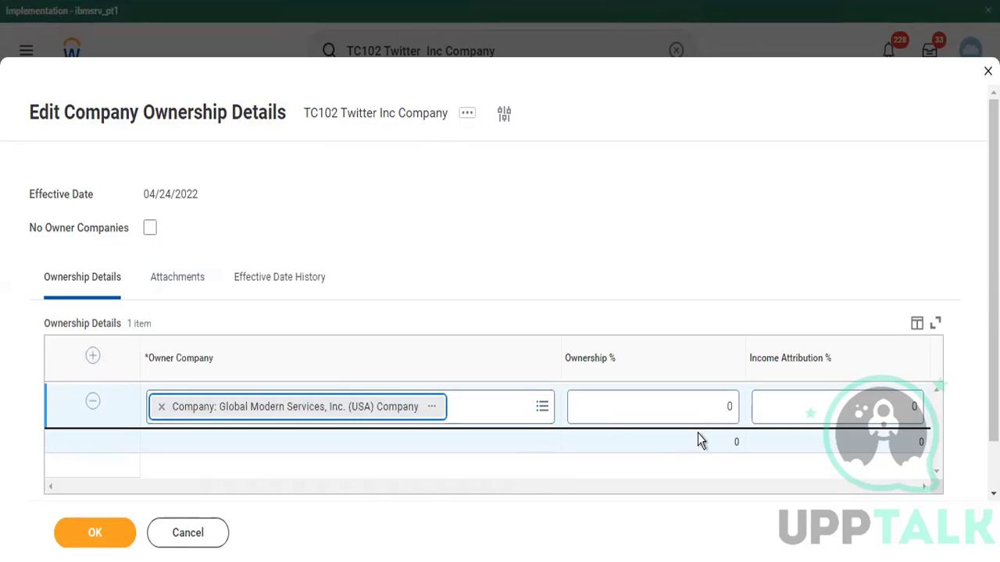
# - Set both the ownership and income attribution percentages of the owner company to 100 and submit the ownership details
pyautogui.click(725, 402)
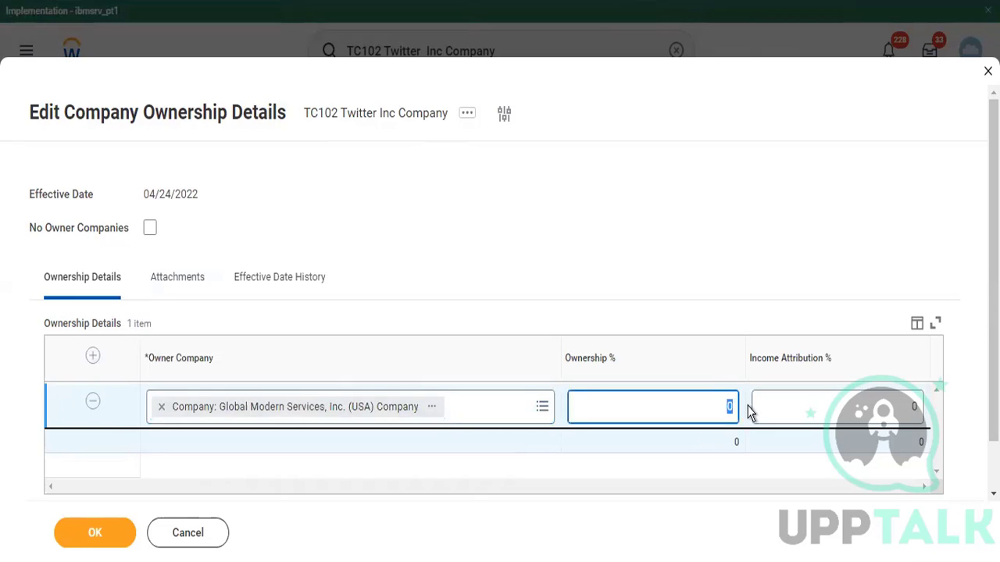
pyautogui.write('100')
pyautogui.press('Tab')
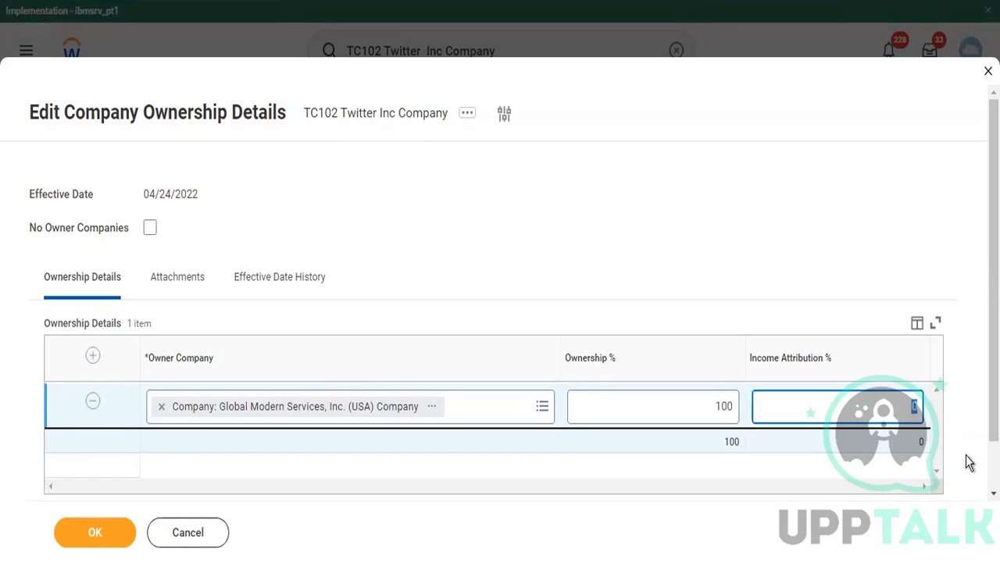
pyautogui.write('100')
pyautogui.click(968, 463)
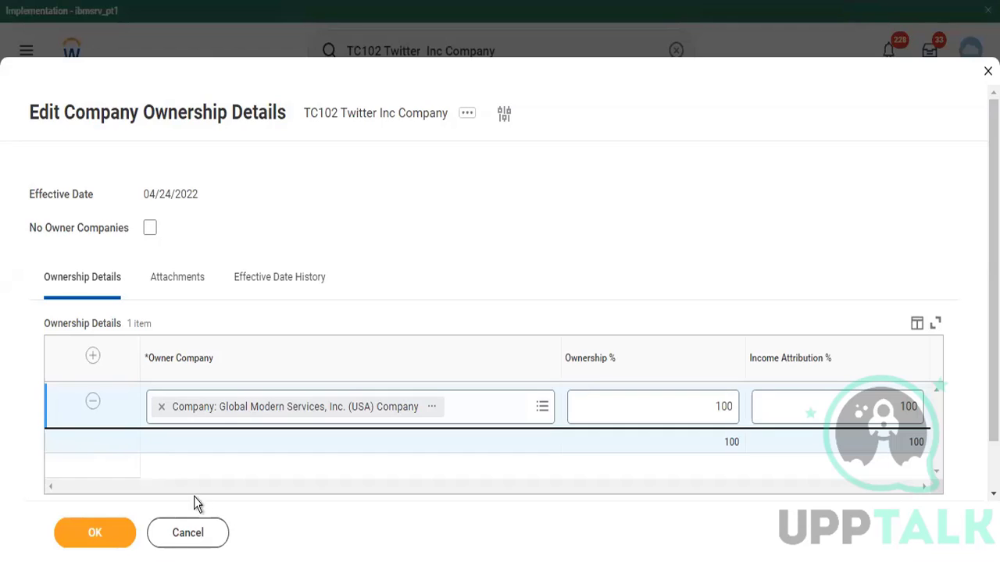
pyautogui.click(95, 534)
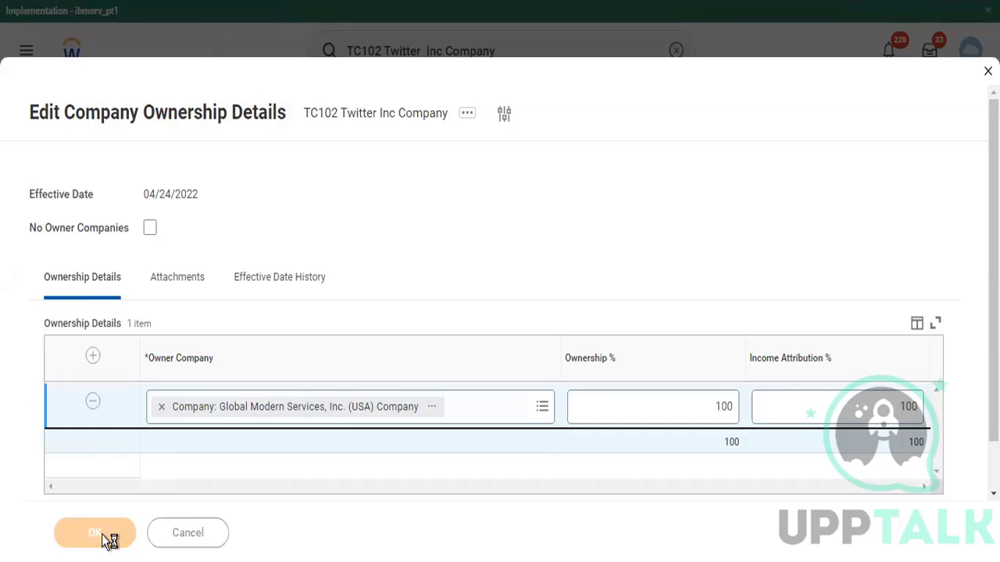
pyautogui.click(102, 539)
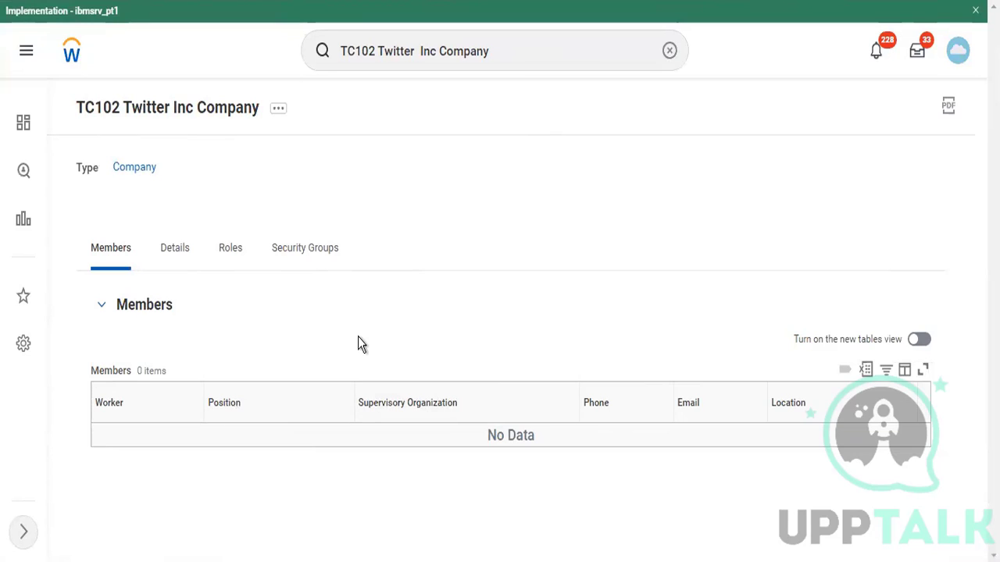
pyautogui.click(281, 109)
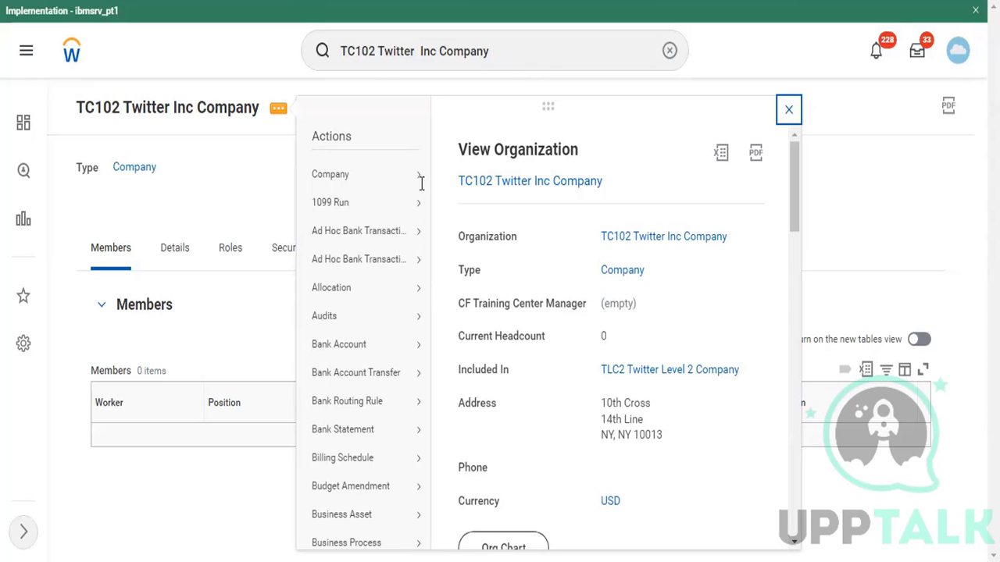
pyautogui.click(415, 174)
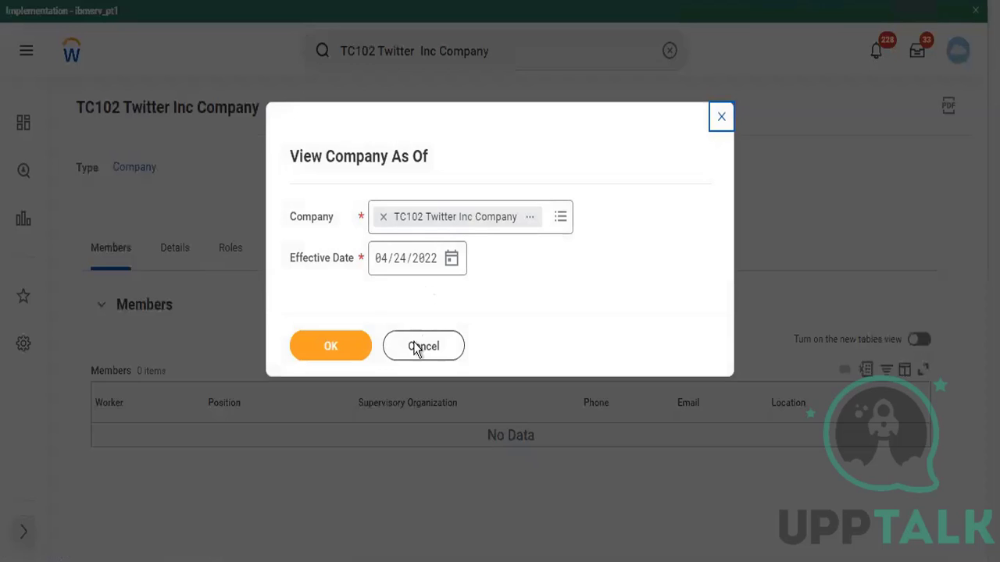
pyautogui.click(415, 349)
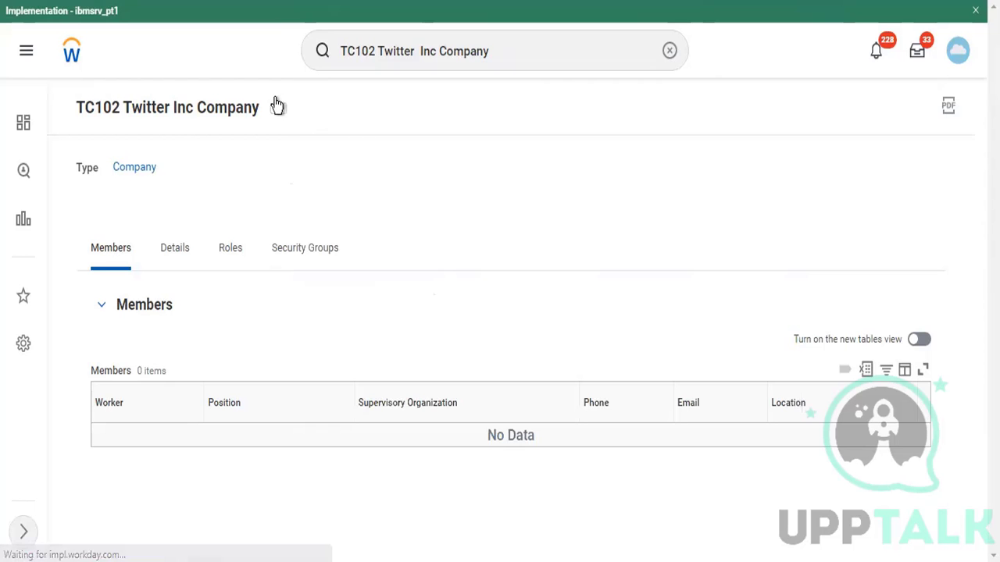
# - Open the accounting details of TC102 Twitter Inc Company for editing and review the available fields
pyautogui.click(278, 109)
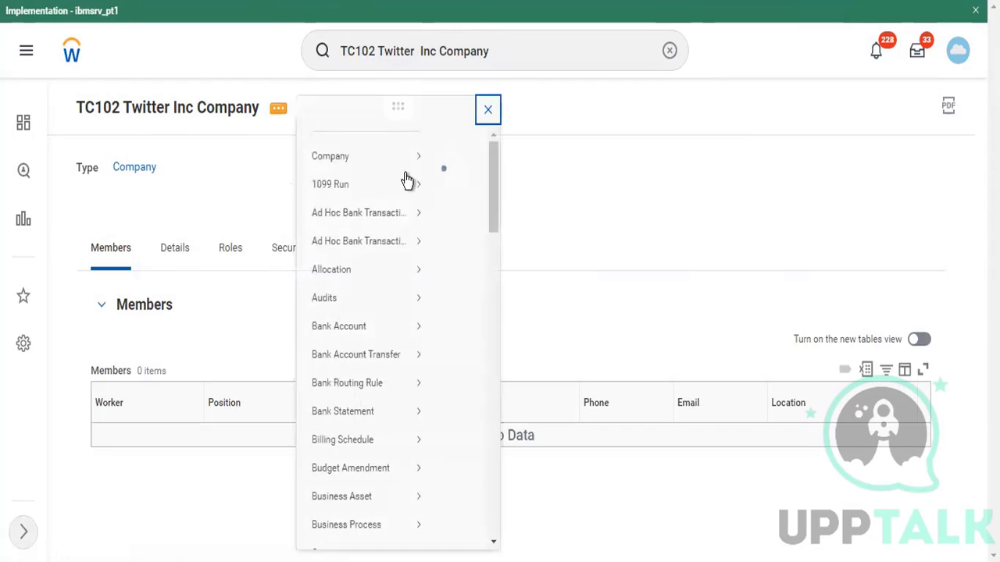
pyautogui.moveTo(407, 181)
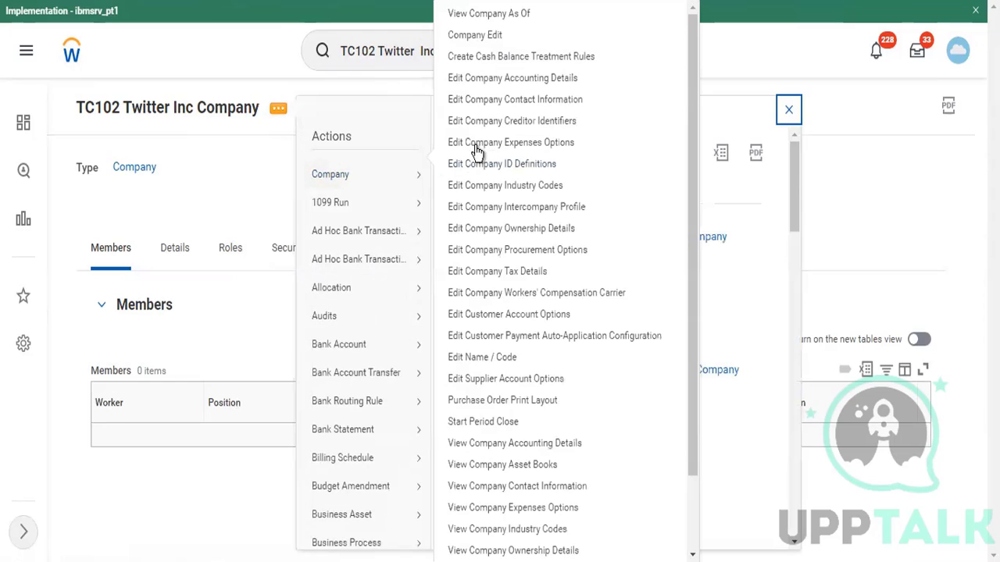
pyautogui.click(501, 82)
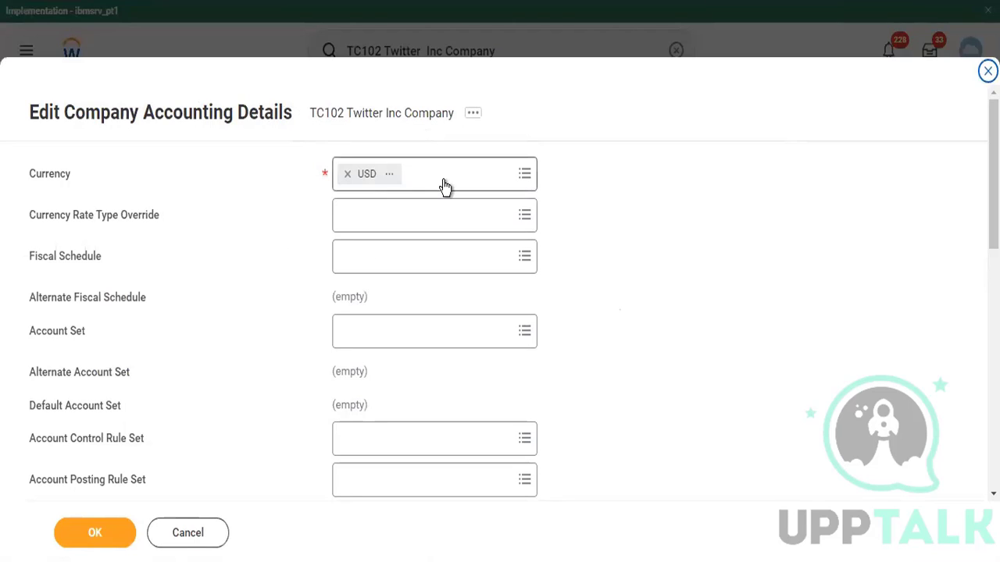
pyautogui.scroll(-4, 442, 185)
pyautogui.scroll(3, 443, 185)
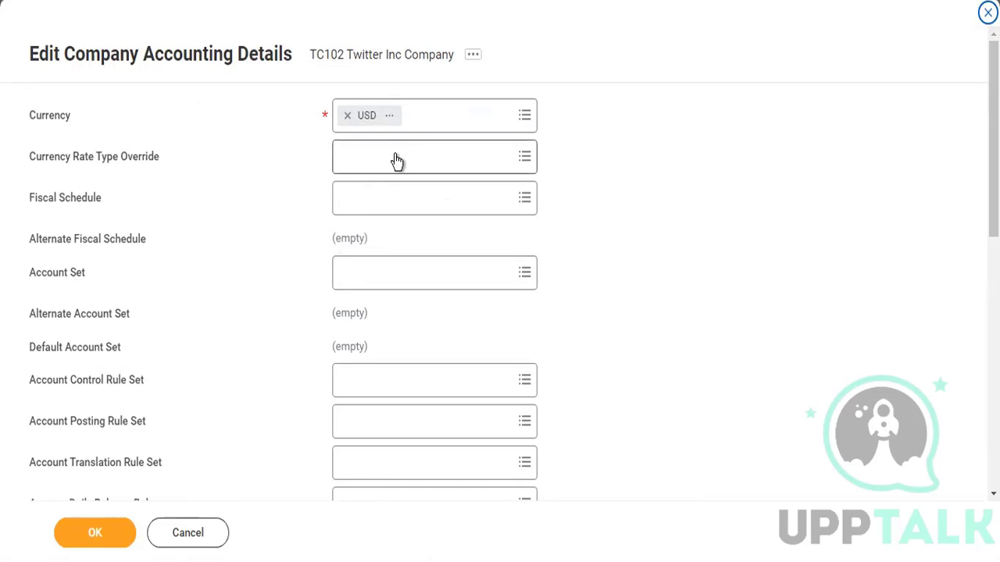
# - Try INR as the company currency and switch the currency back to USD
pyautogui.click(430, 117)
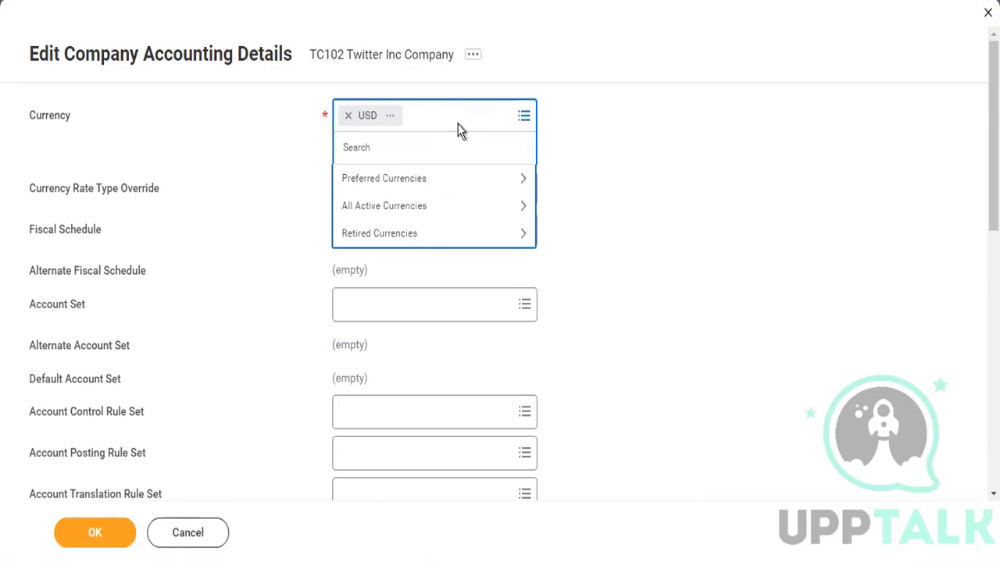
pyautogui.write('inr')
pyautogui.press('Return')
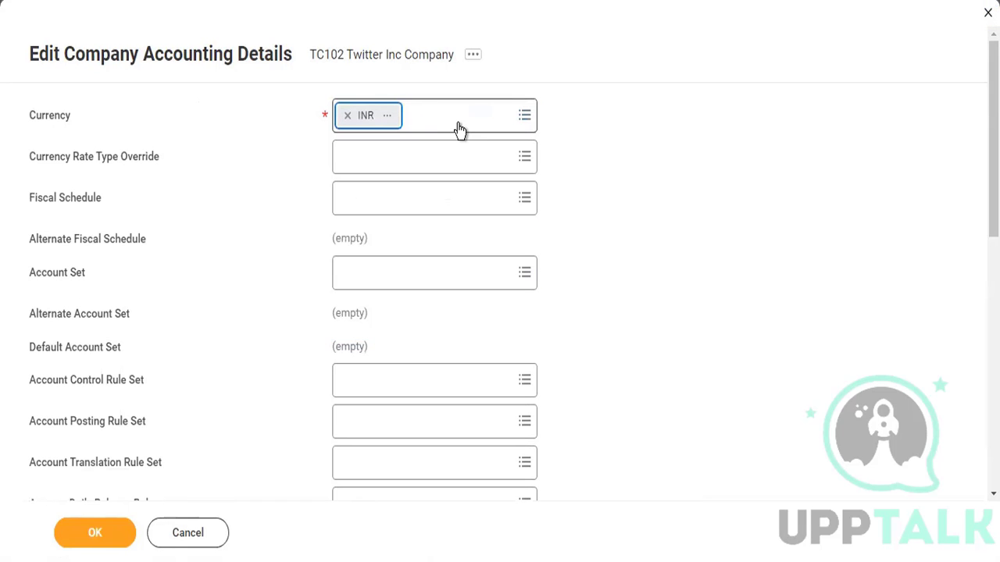
pyautogui.click(459, 129)
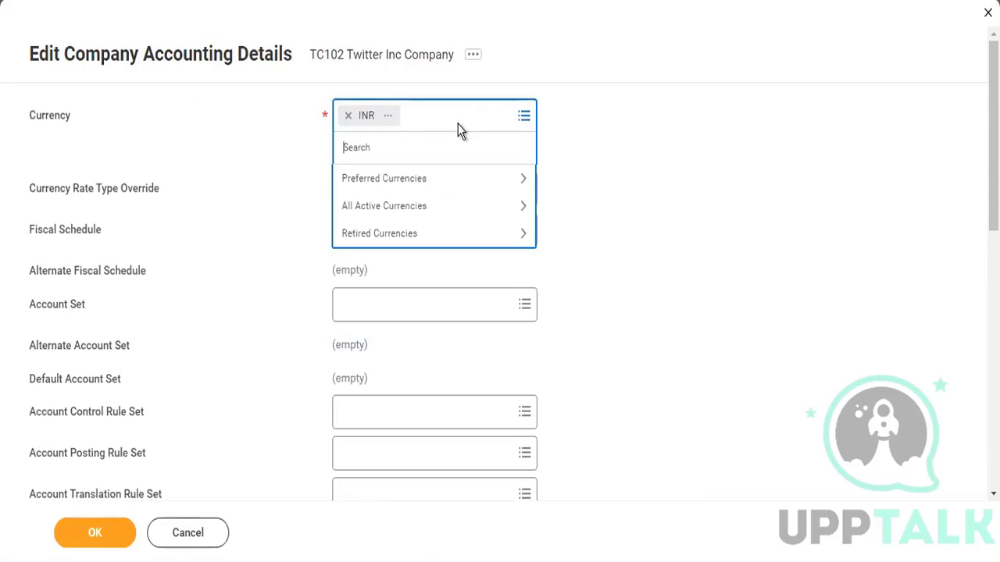
pyautogui.write('usd')
pyautogui.press('Return')
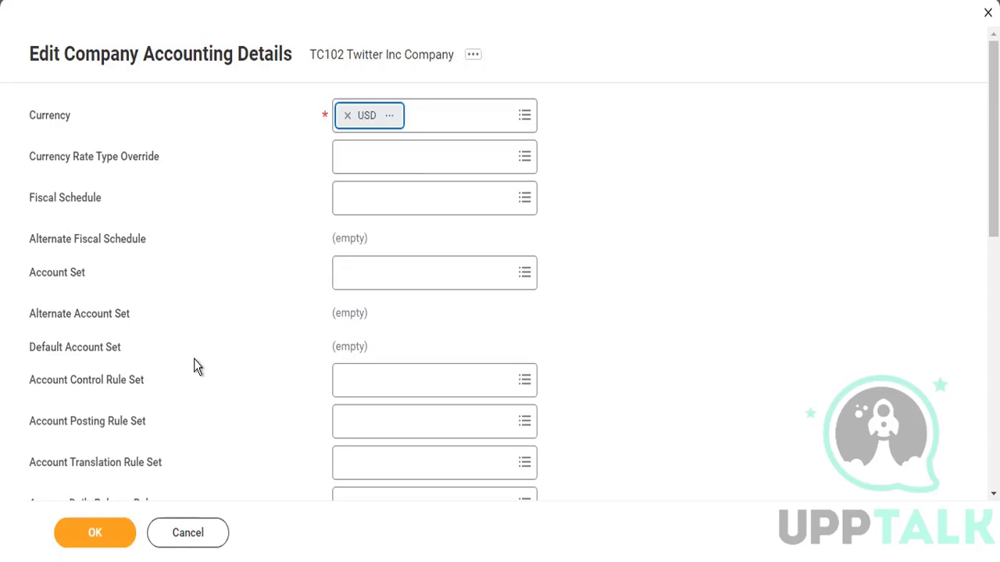
# - Set the company's fiscal schedule to the existing 2022- Standard corporate schedule
pyautogui.click(376, 206)
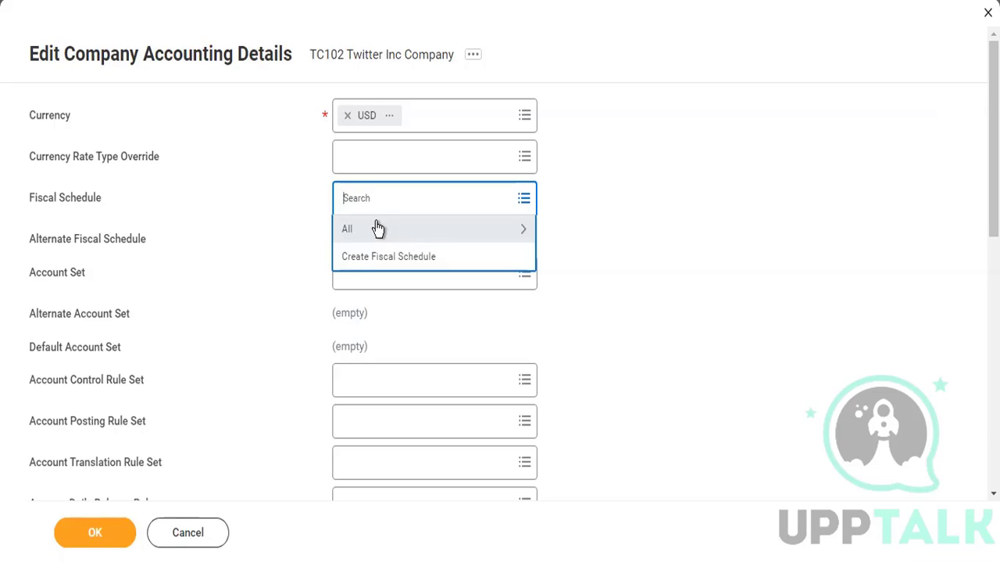
pyautogui.click(377, 228)
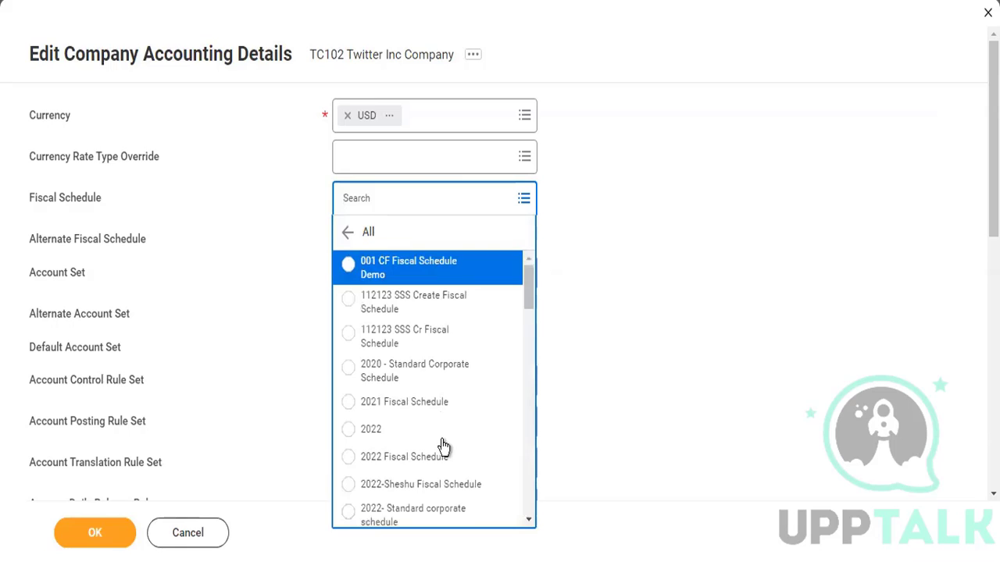
pyautogui.scroll(-3, 443, 444)
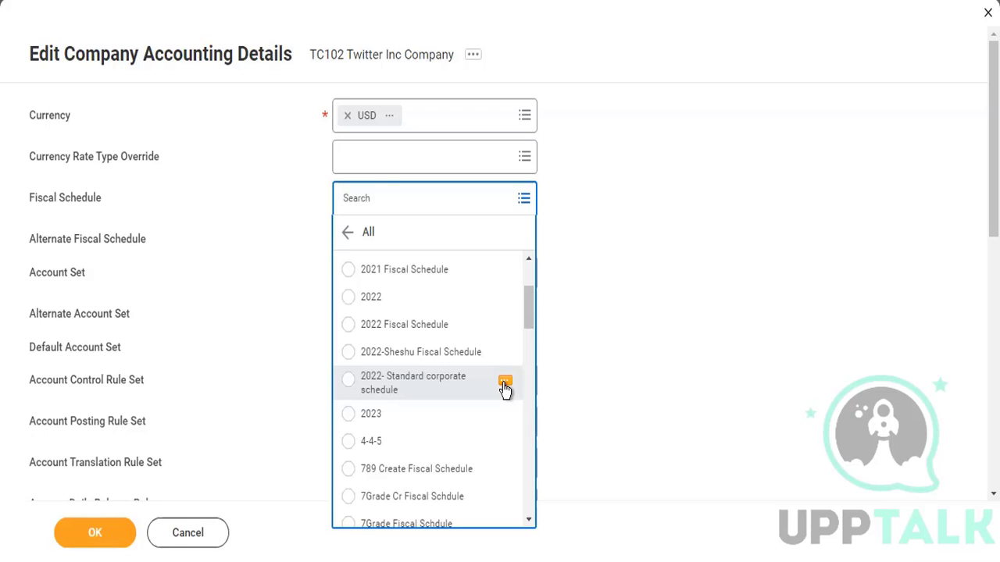
pyautogui.click(429, 396)
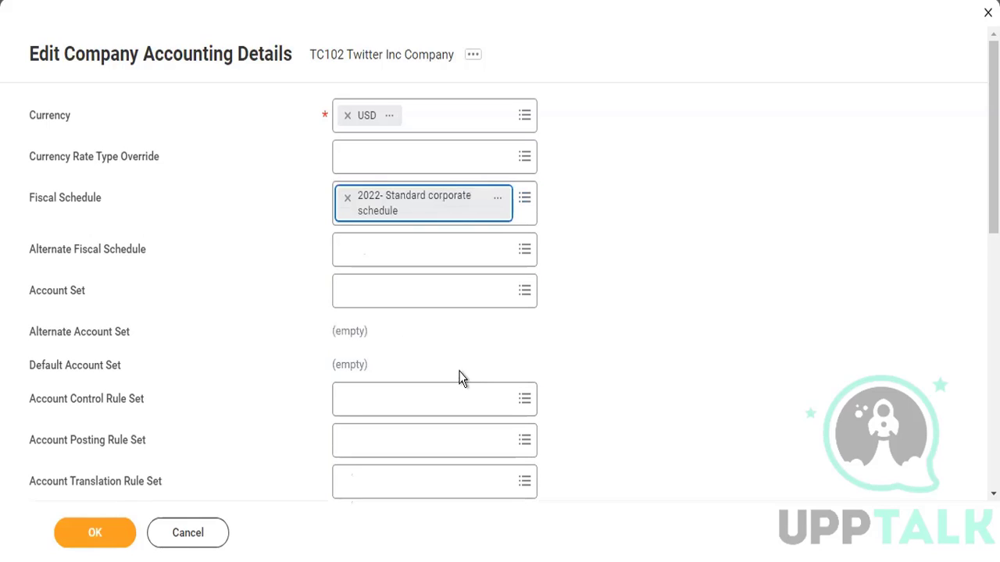
# - Set the account set to Corporate and the account control rule set to Standard Corporate Controls
pyautogui.click(419, 301)
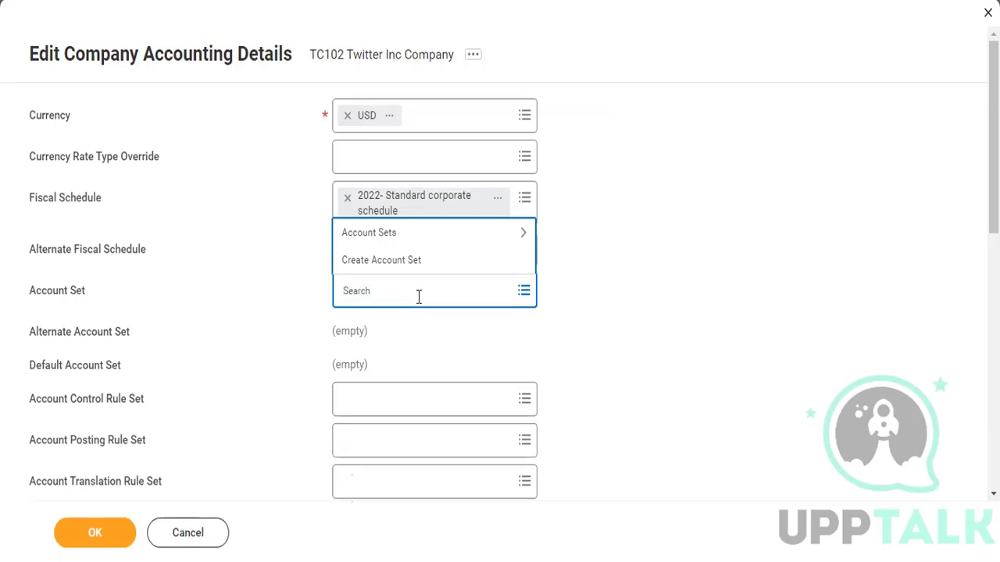
pyautogui.click(398, 233)
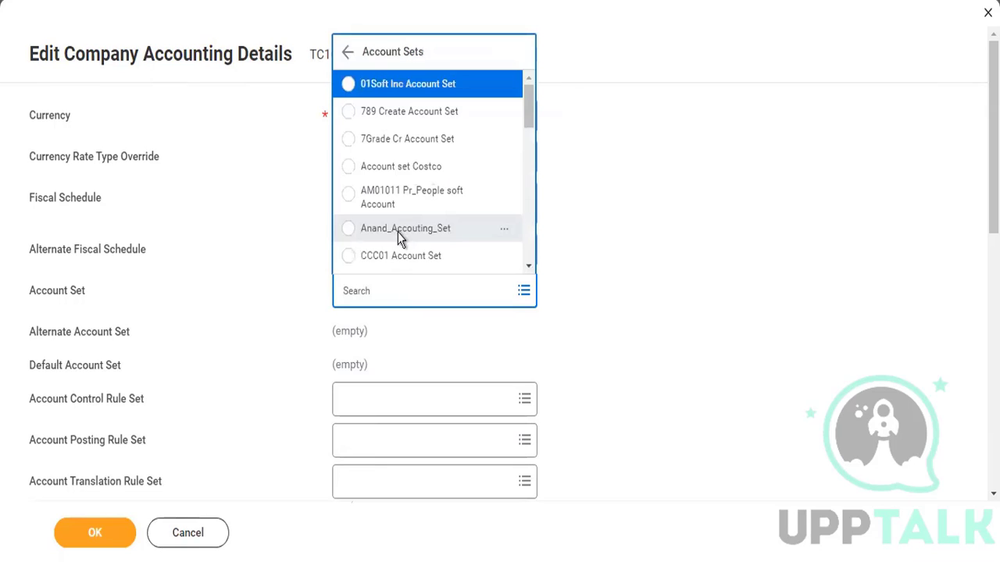
pyautogui.scroll(-3, 397, 232)
pyautogui.scroll(-2, 416, 239)
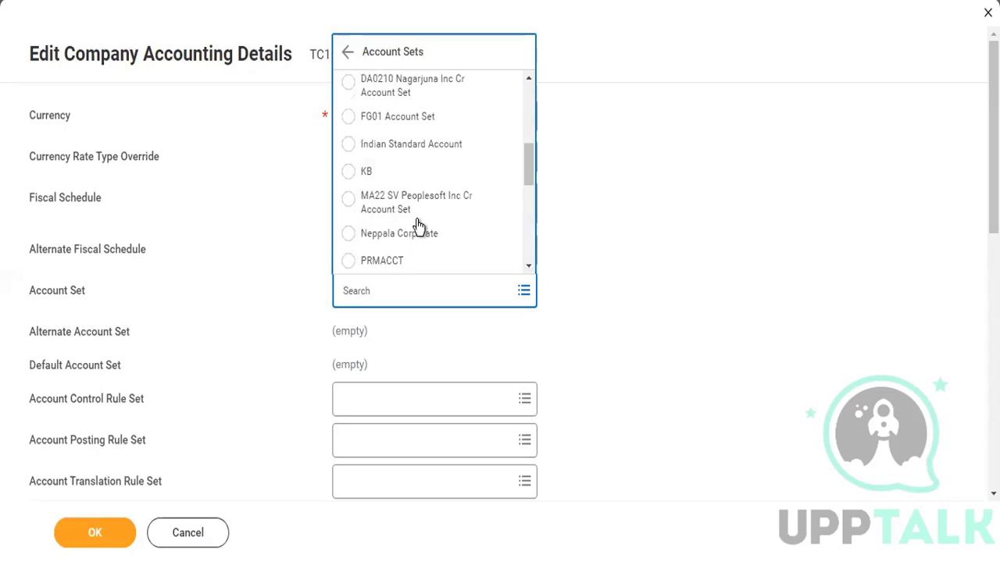
pyautogui.scroll(2, 417, 214)
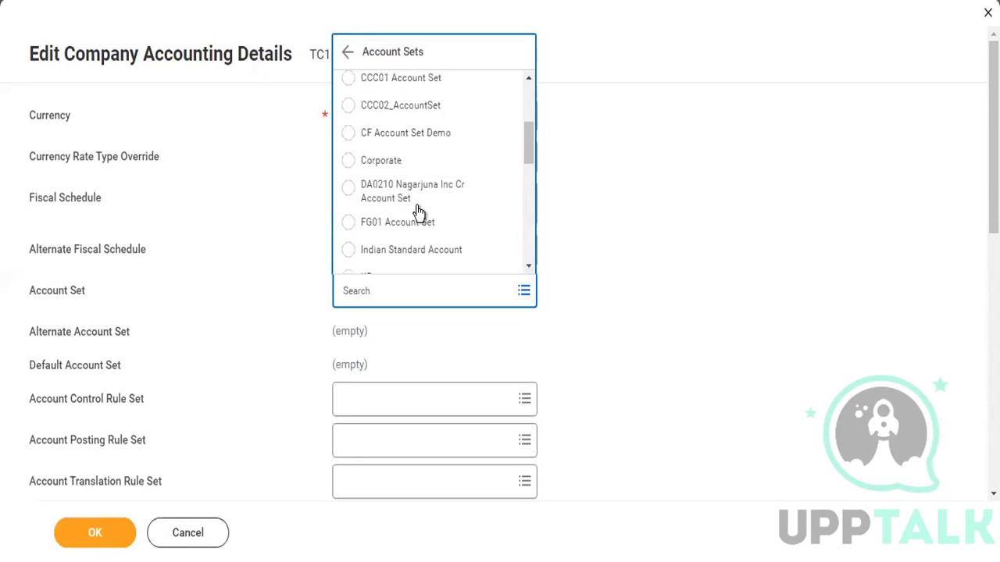
pyautogui.click(406, 172)
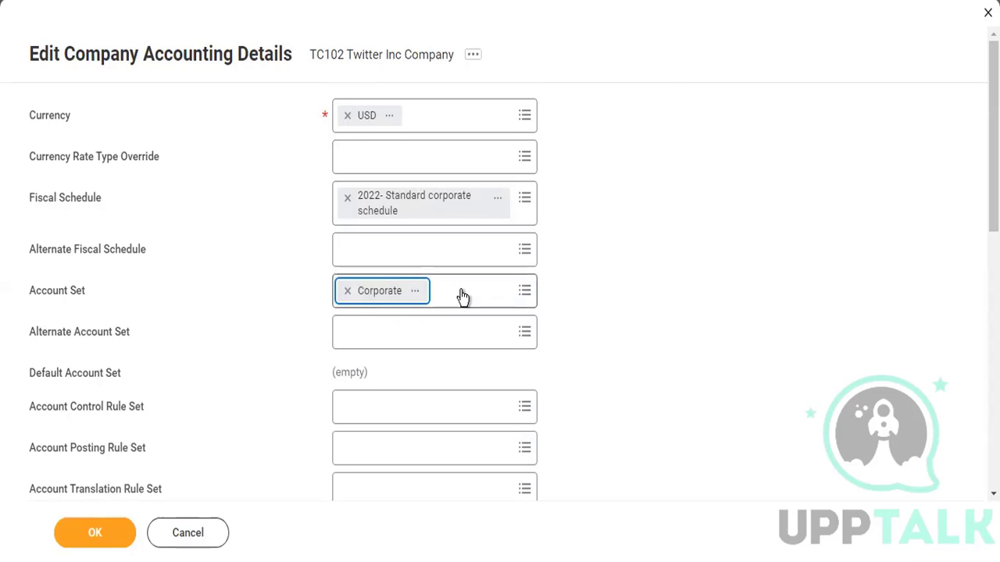
pyautogui.click(417, 410)
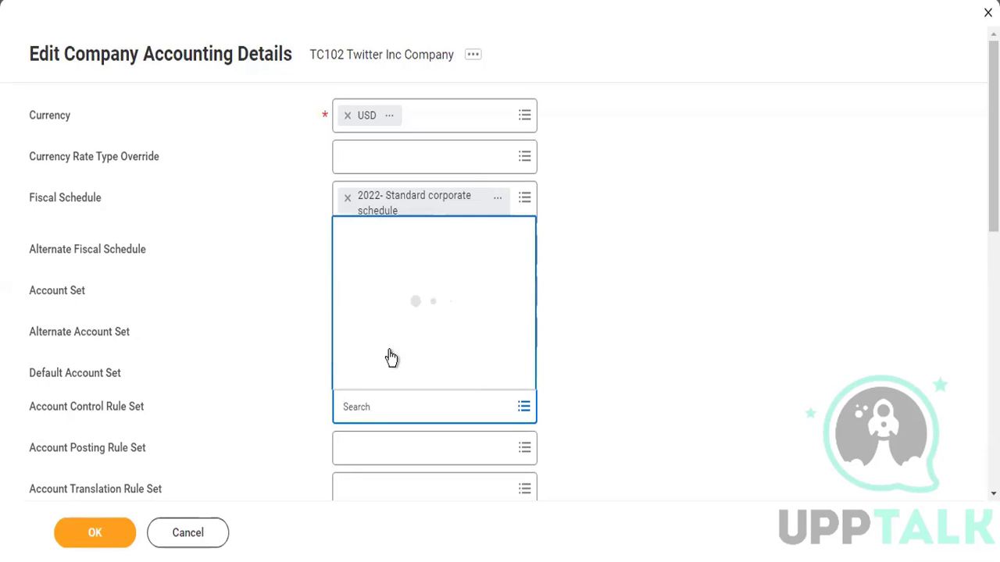
pyautogui.click(397, 375)
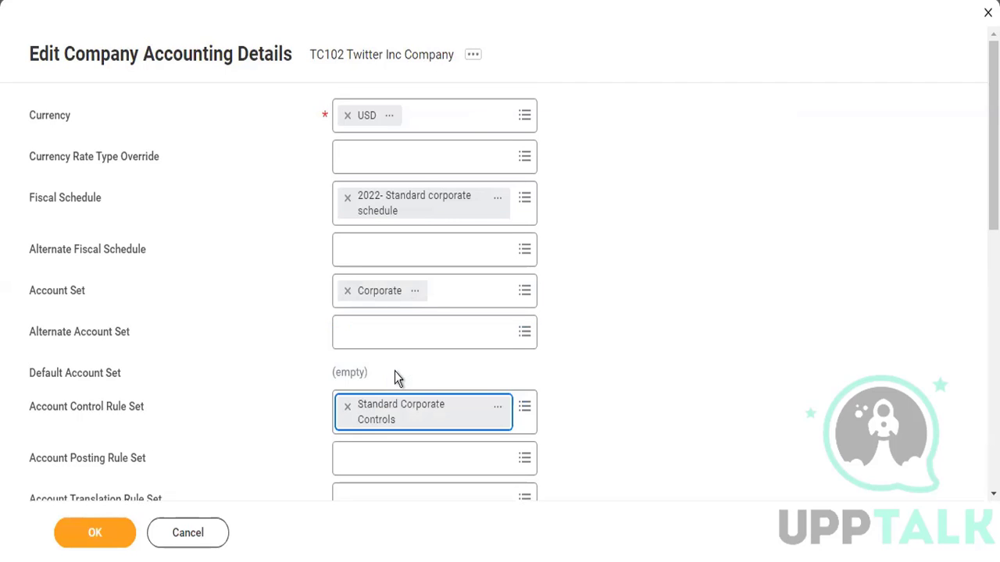
pyautogui.scroll(-2, 561, 412)
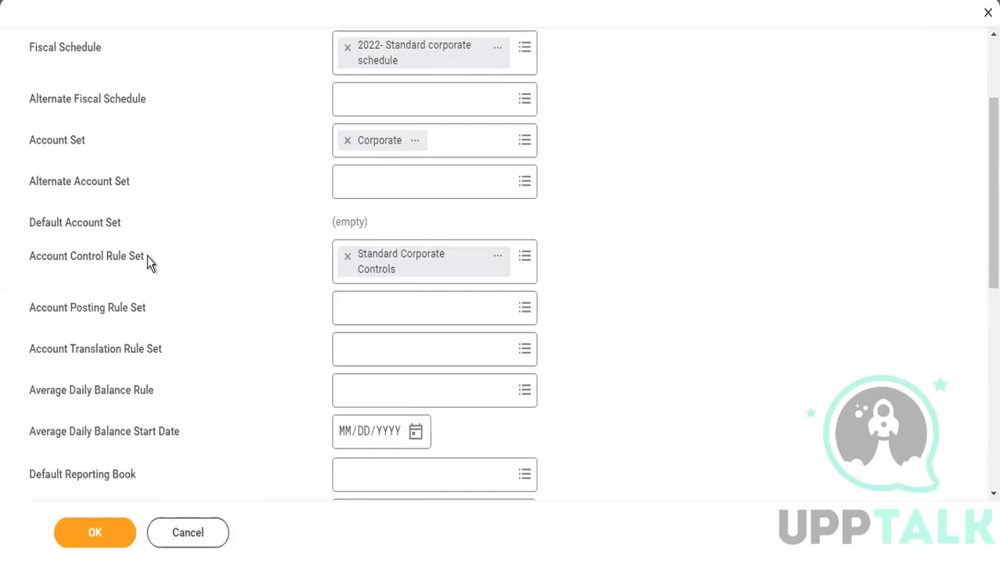
pyautogui.moveTo(40, 267); pyautogui.dragTo(27, 262)
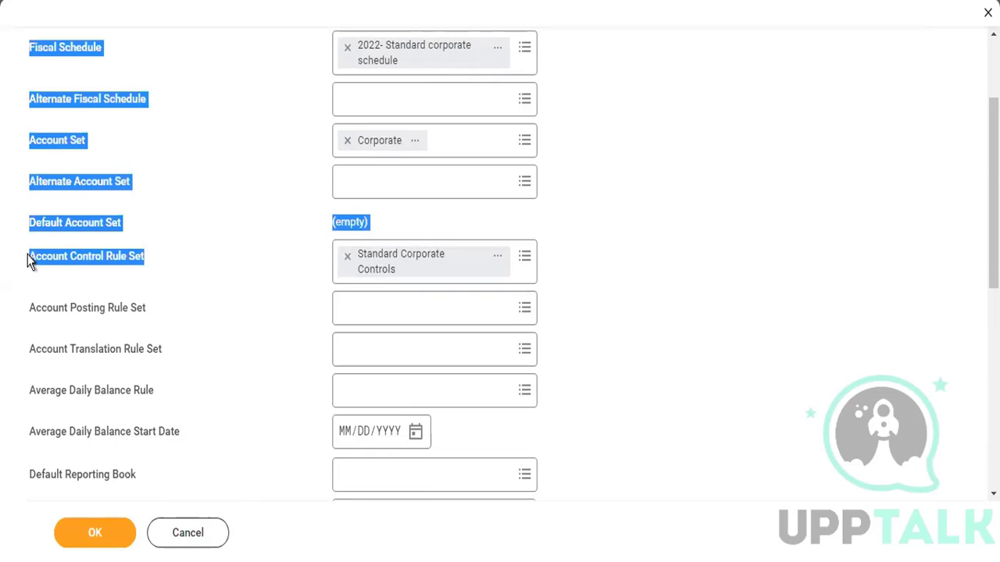
pyautogui.click(61, 277)
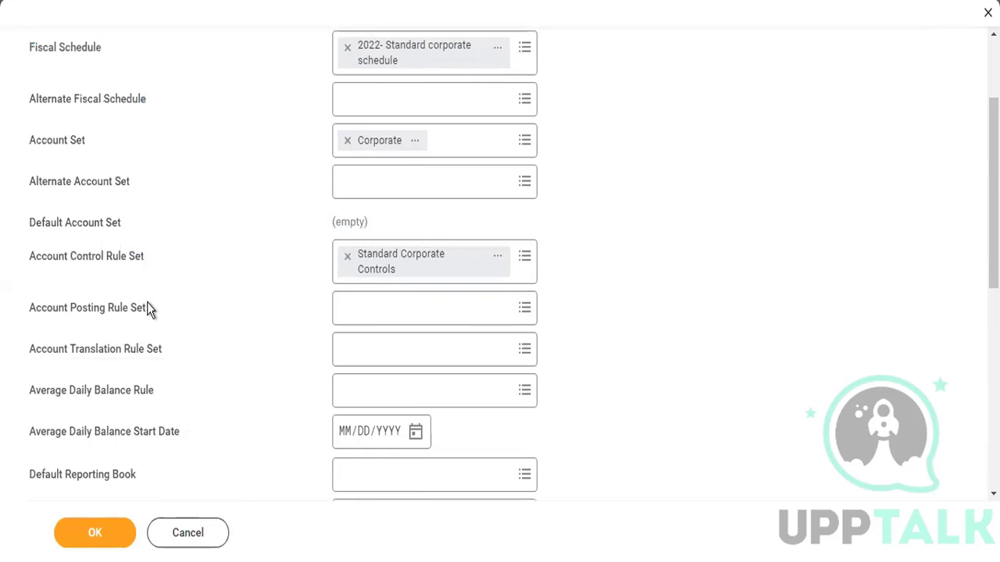
# - Assign the existing Sp01011 rule set as the company's account posting rule set
pyautogui.moveTo(147, 303); pyautogui.dragTo(28, 309)
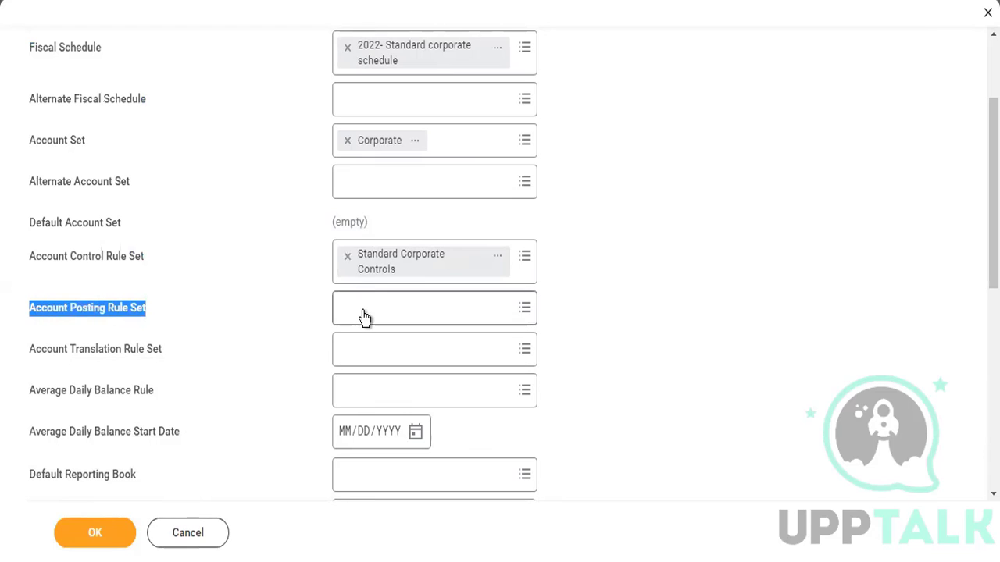
pyautogui.click(364, 316)
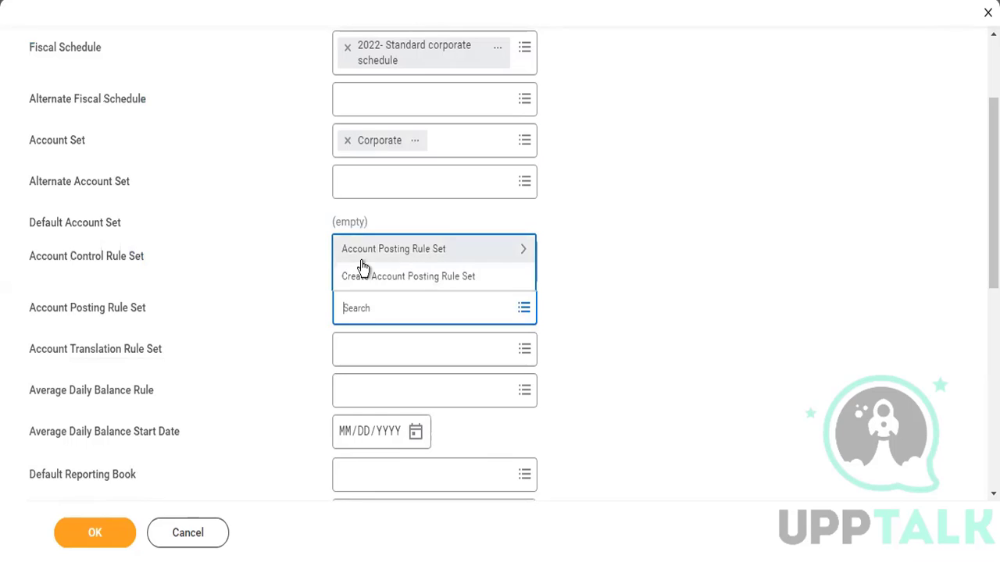
pyautogui.click(362, 262)
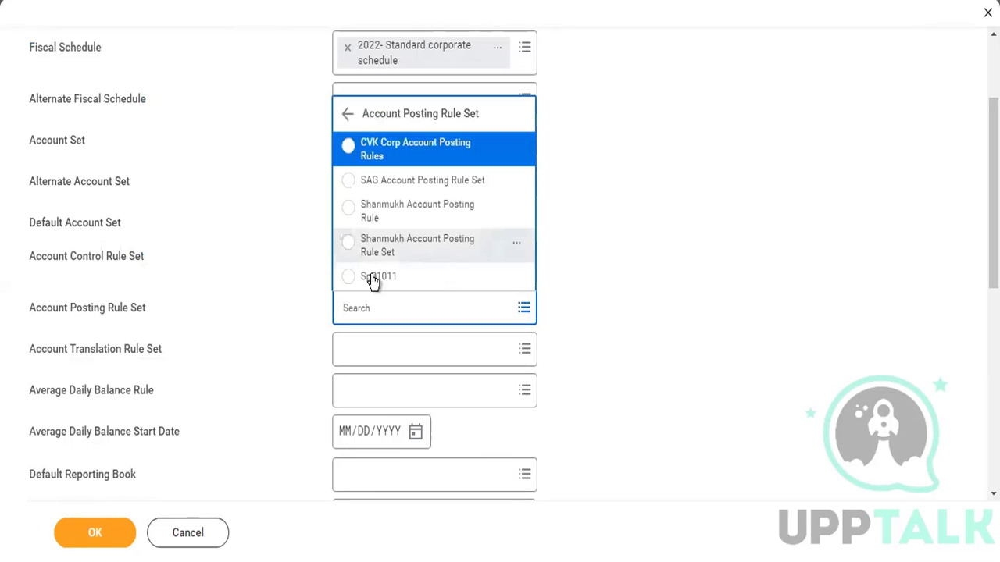
pyautogui.click(377, 281)
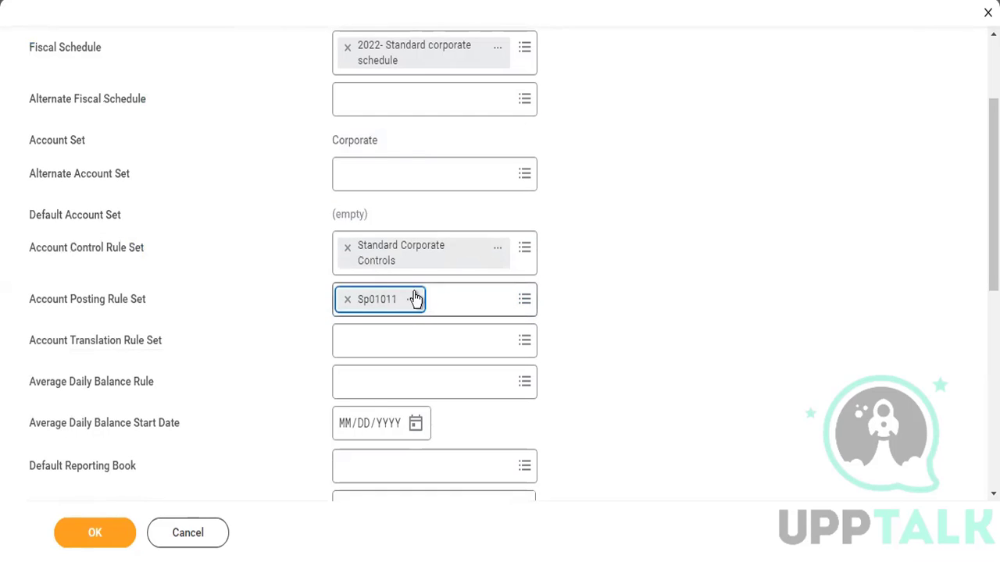
pyautogui.click(413, 300)
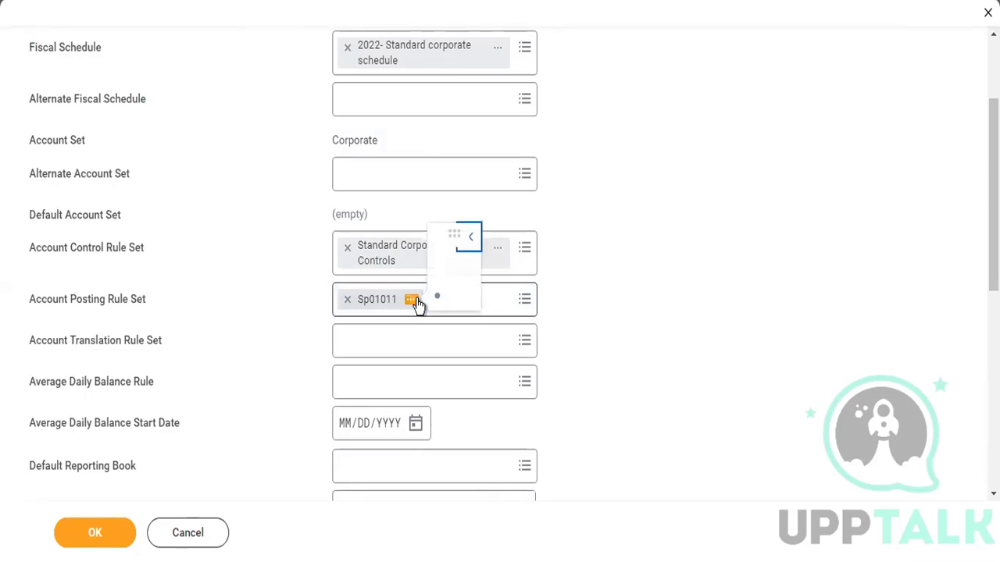
pyautogui.click(274, 381)
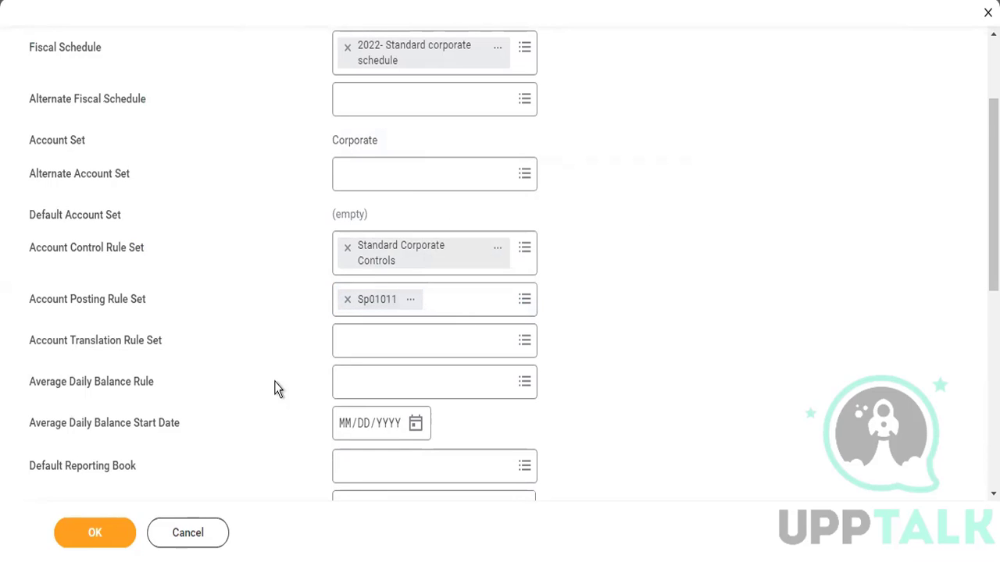
pyautogui.scroll(-1, 274, 381)
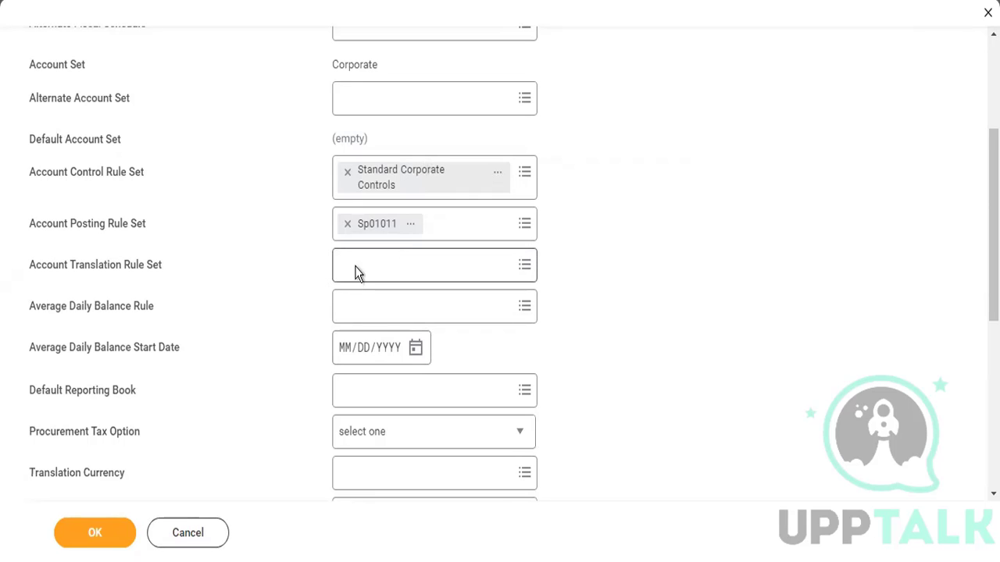
pyautogui.scroll(3, 358, 271)
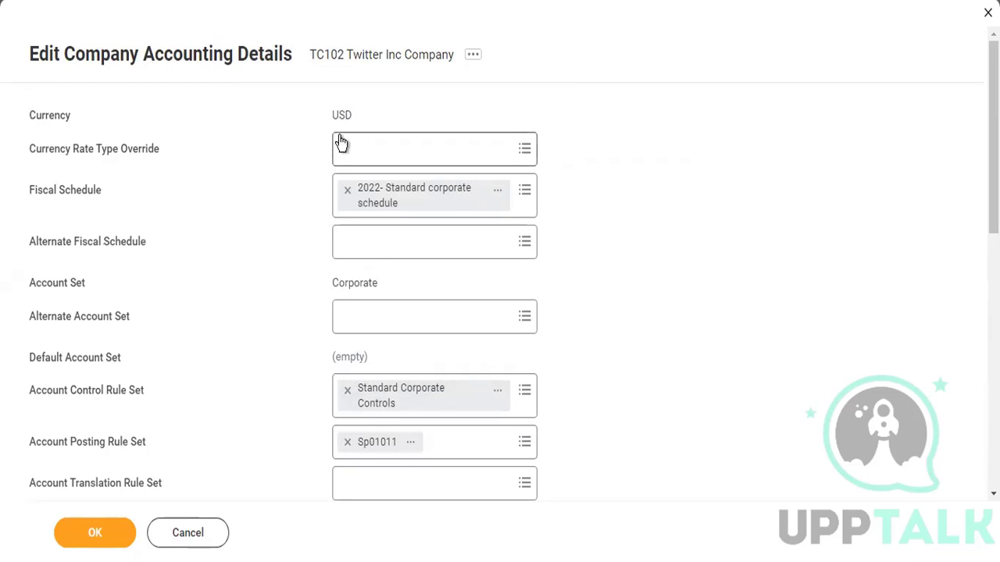
# - Clear the account posting and account control rule sets, and reselect Standard Corporate Controls as the account control rule set
pyautogui.click(348, 442)
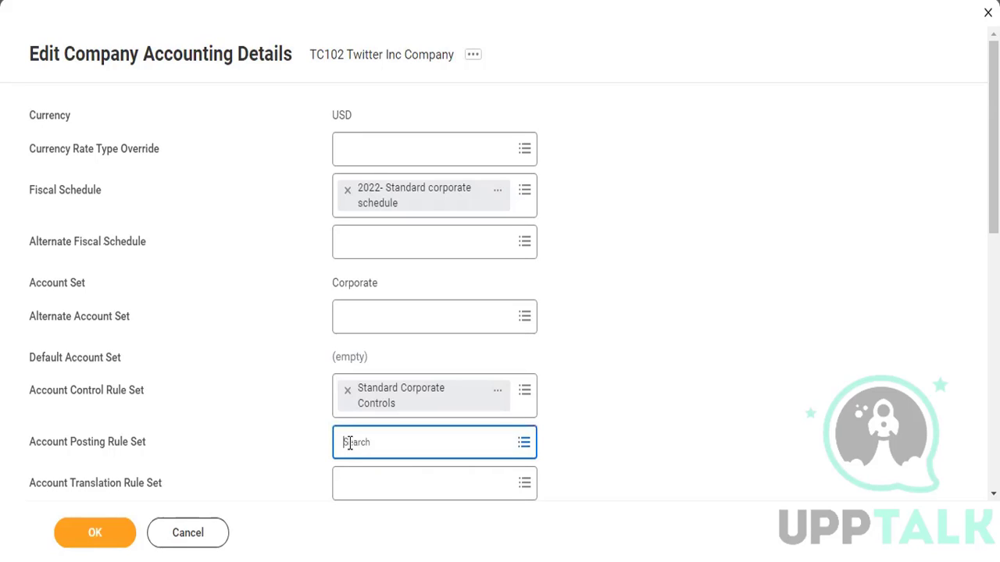
pyautogui.click(348, 399)
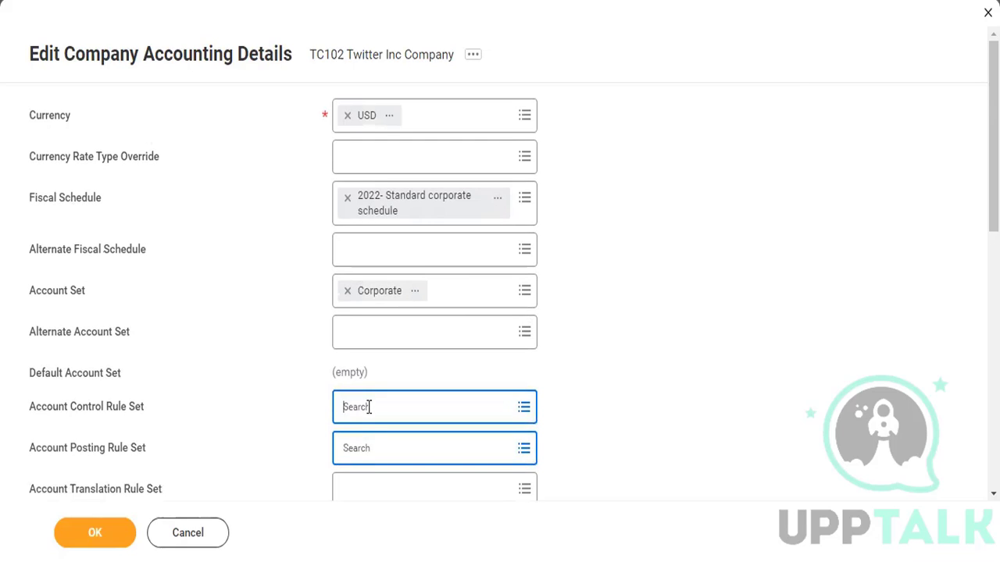
pyautogui.click(369, 406)
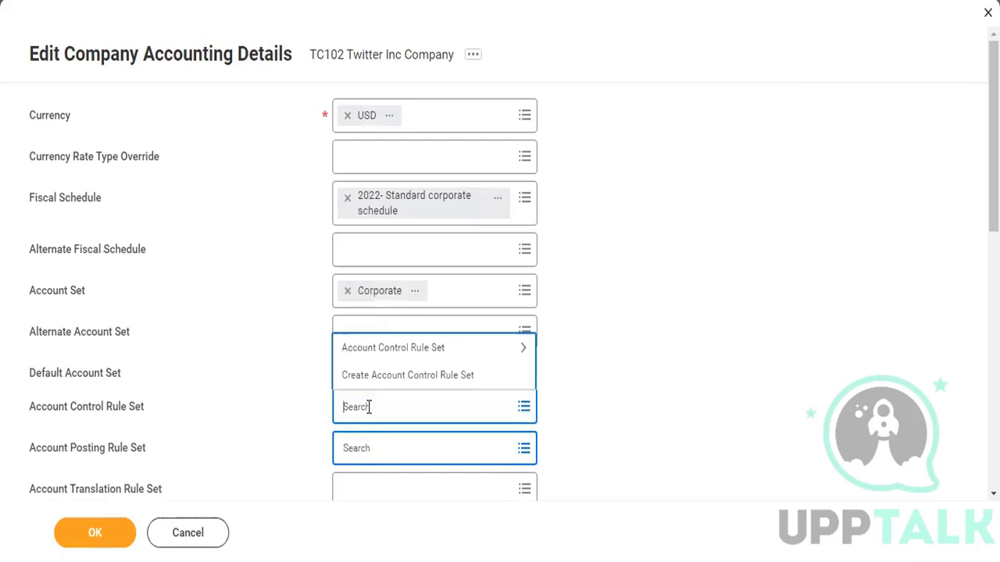
pyautogui.click(378, 359)
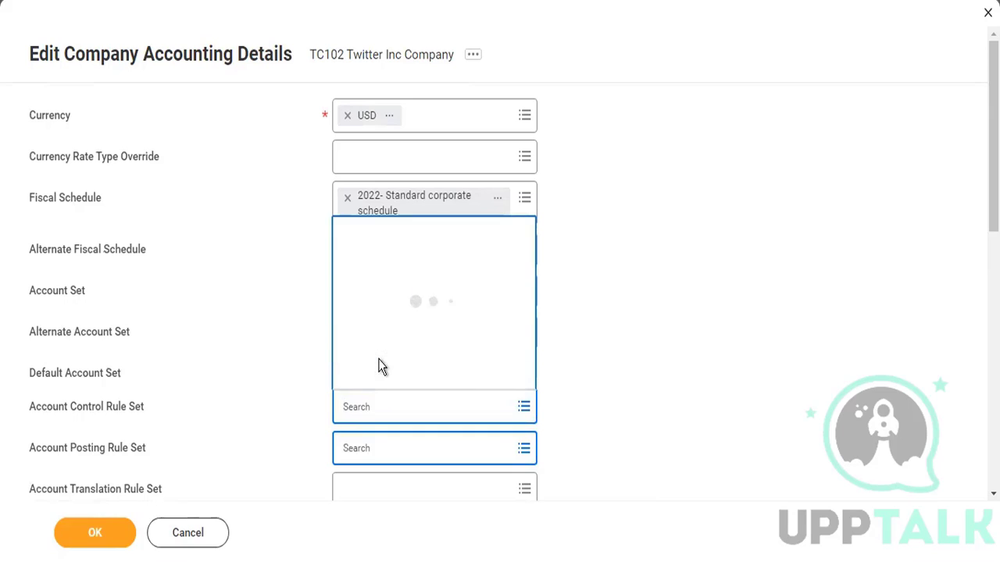
pyautogui.click(379, 378)
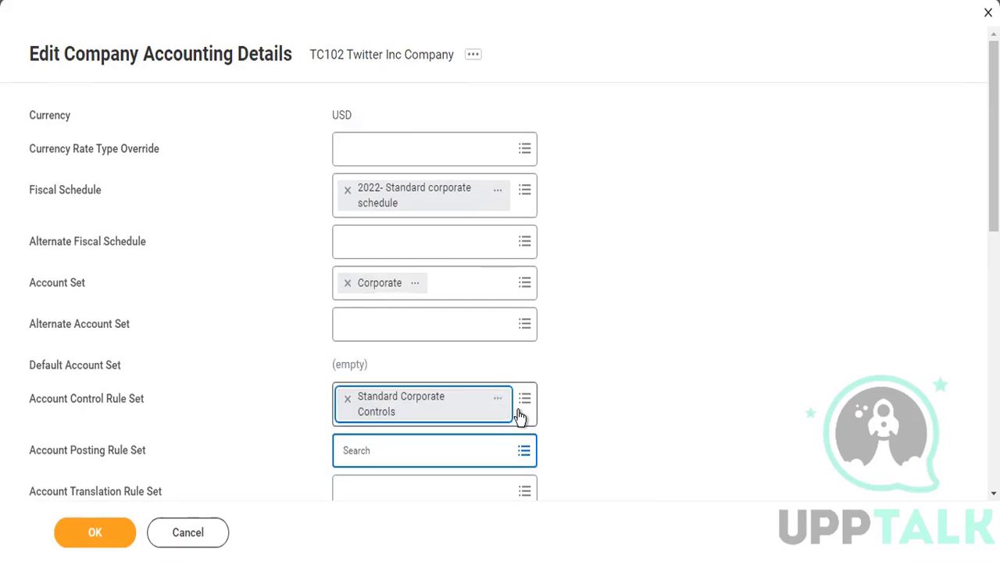
pyautogui.click(519, 414)
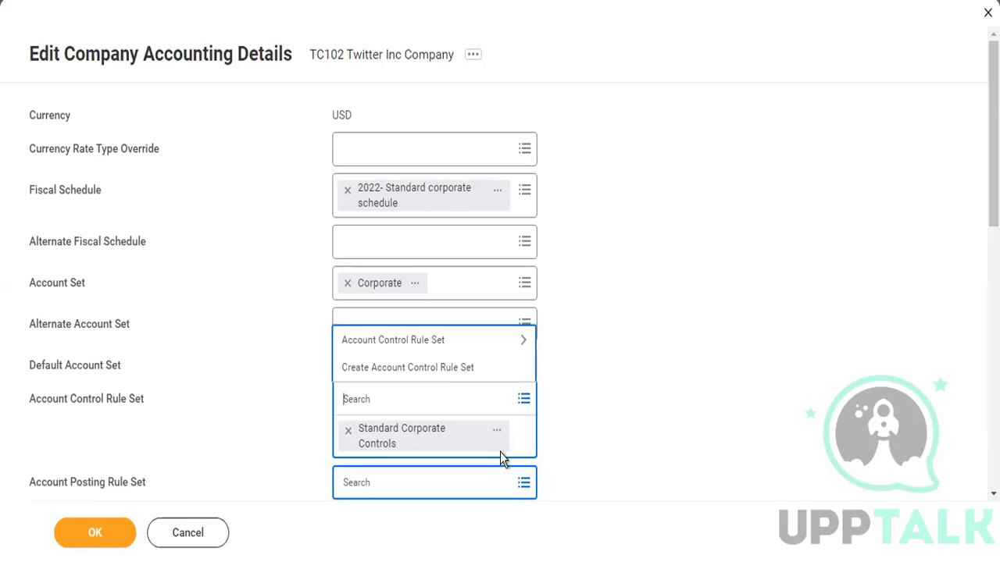
pyautogui.click(632, 439)
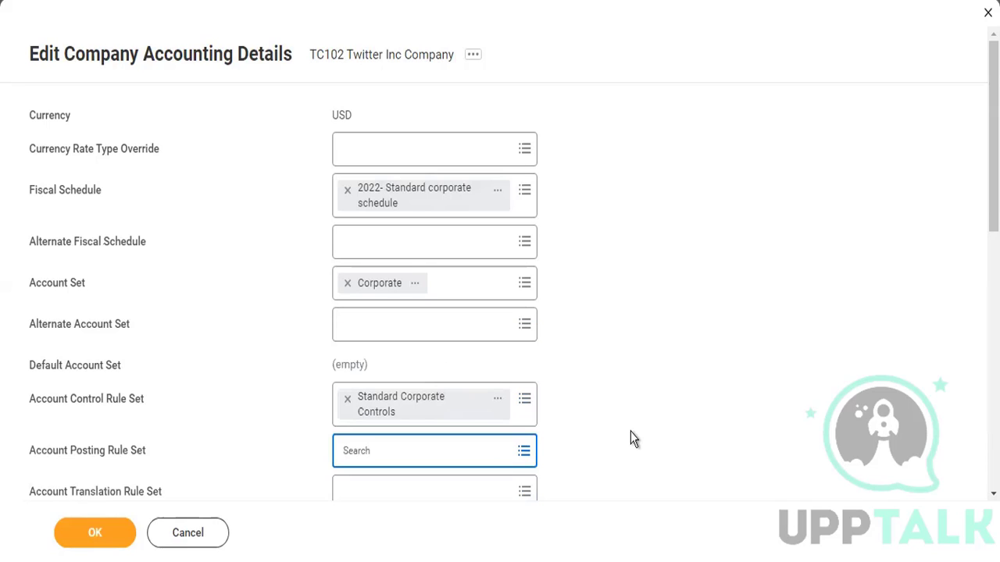
# - Set the empty account posting rule set to Sp01011
pyautogui.scroll(-2, 393, 406)
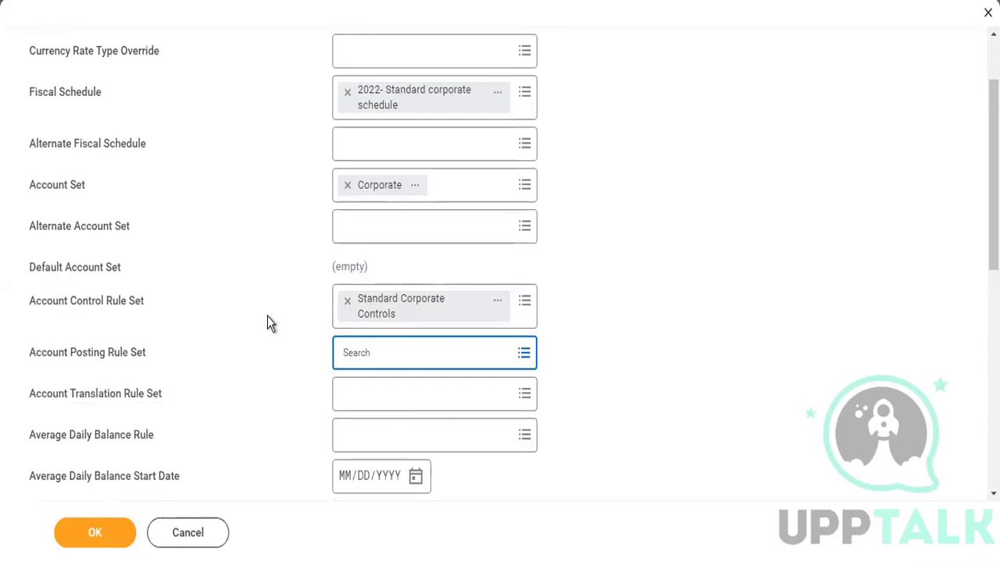
pyautogui.scroll(2, 305, 326)
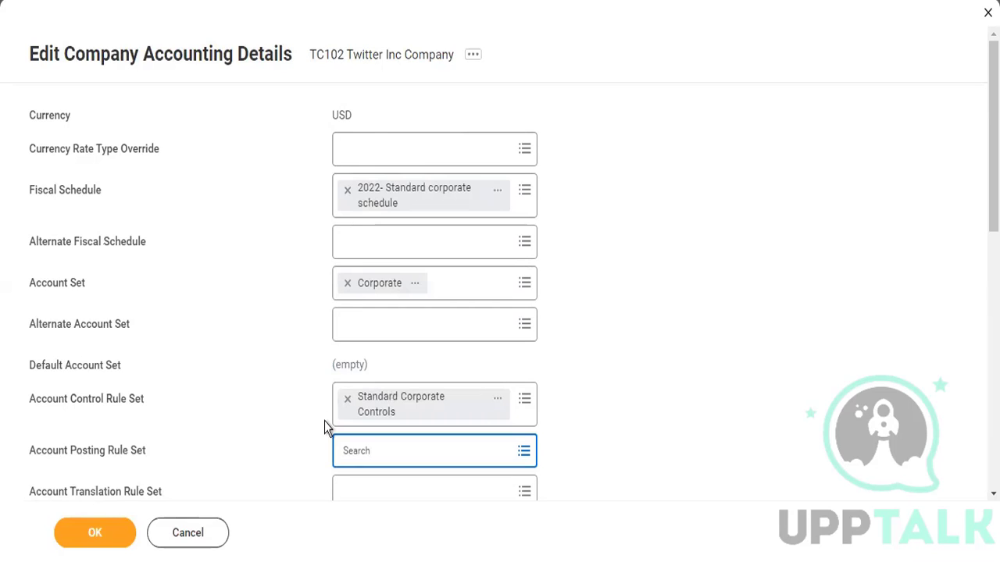
pyautogui.scroll(-3, 324, 421)
pyautogui.click(378, 308)
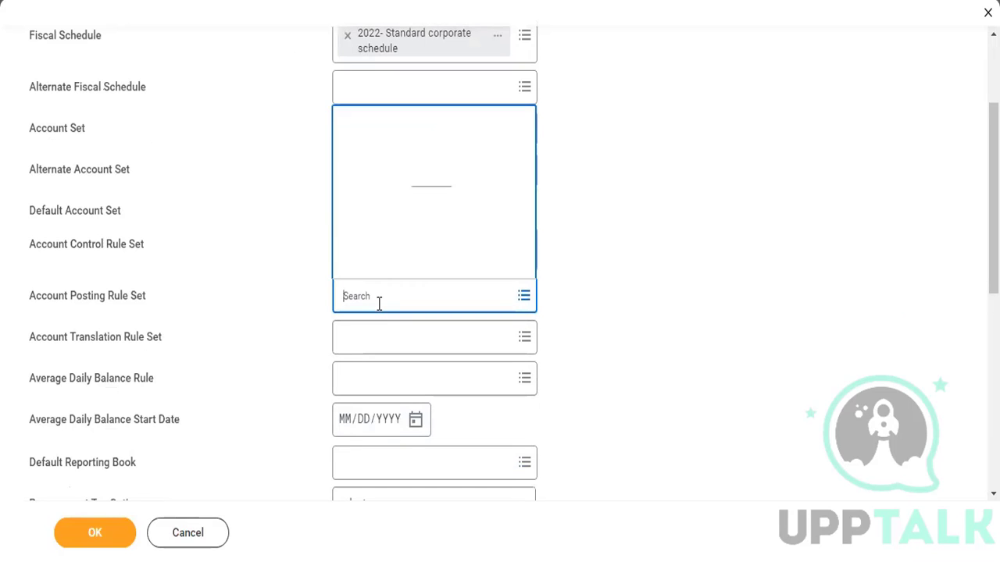
pyautogui.click(380, 236)
pyautogui.click(380, 263)
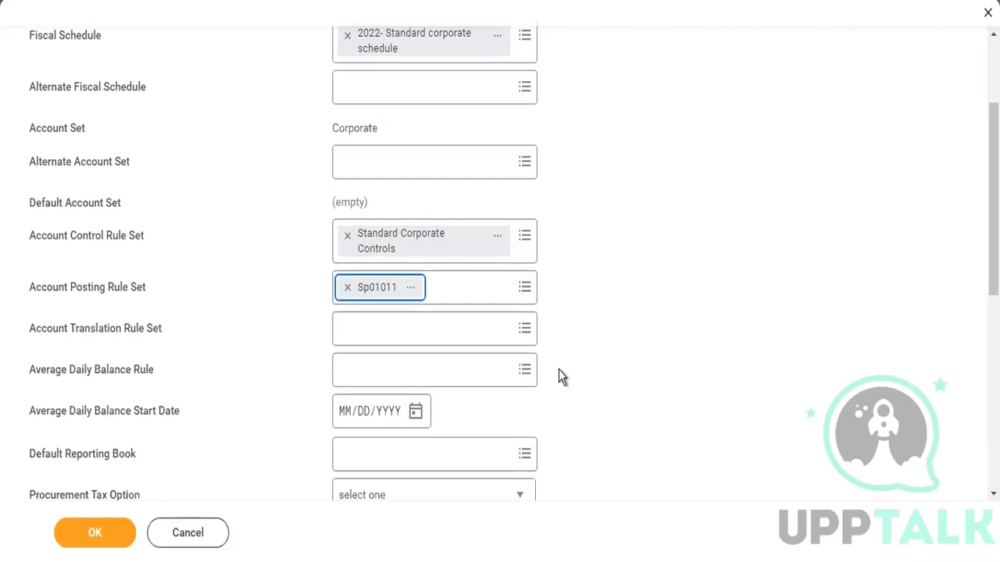
# - Set the company's translation currency to EUR
pyautogui.scroll(-4, 559, 373)
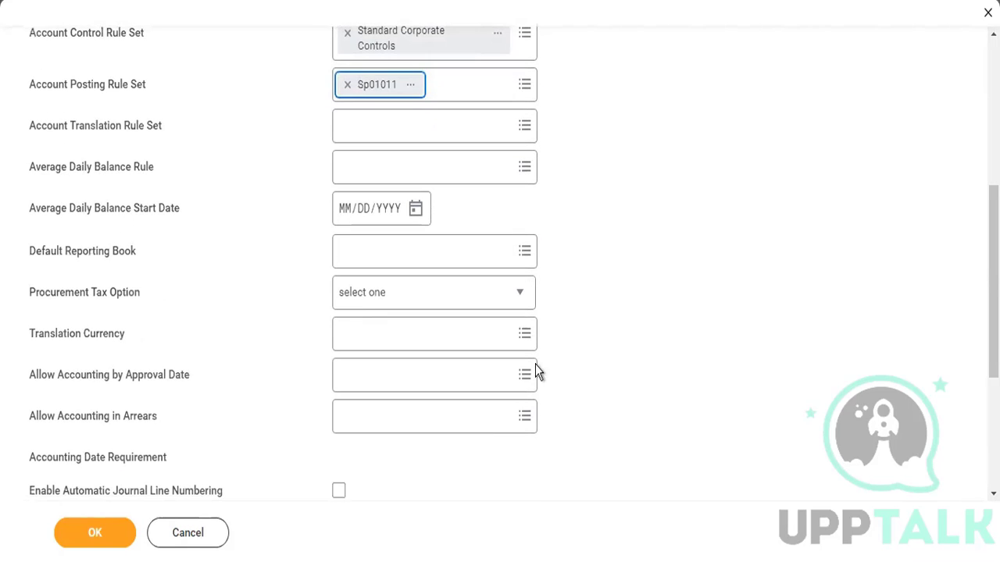
pyautogui.click(397, 333)
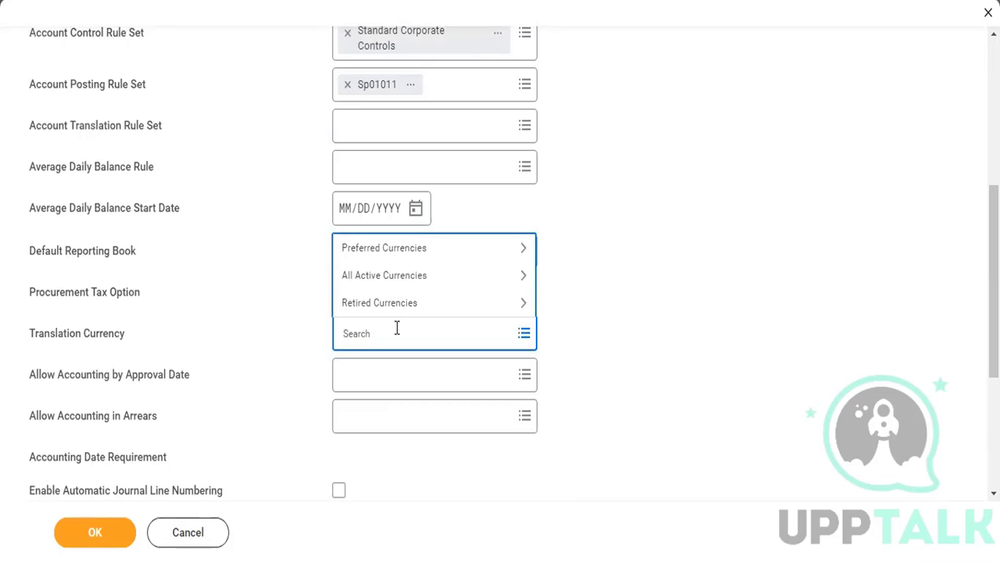
pyautogui.scroll(5, 397, 329)
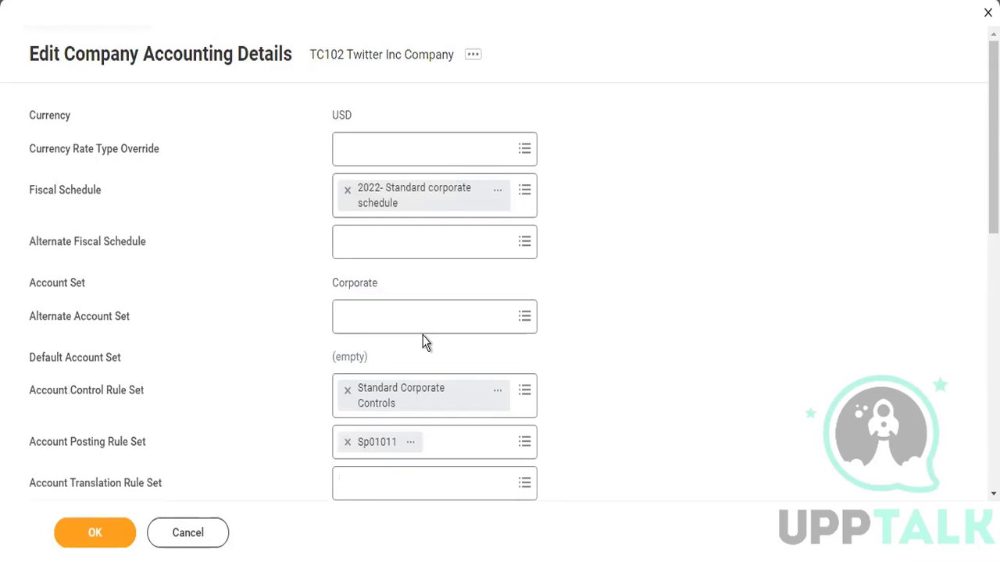
pyautogui.scroll(-3, 424, 341)
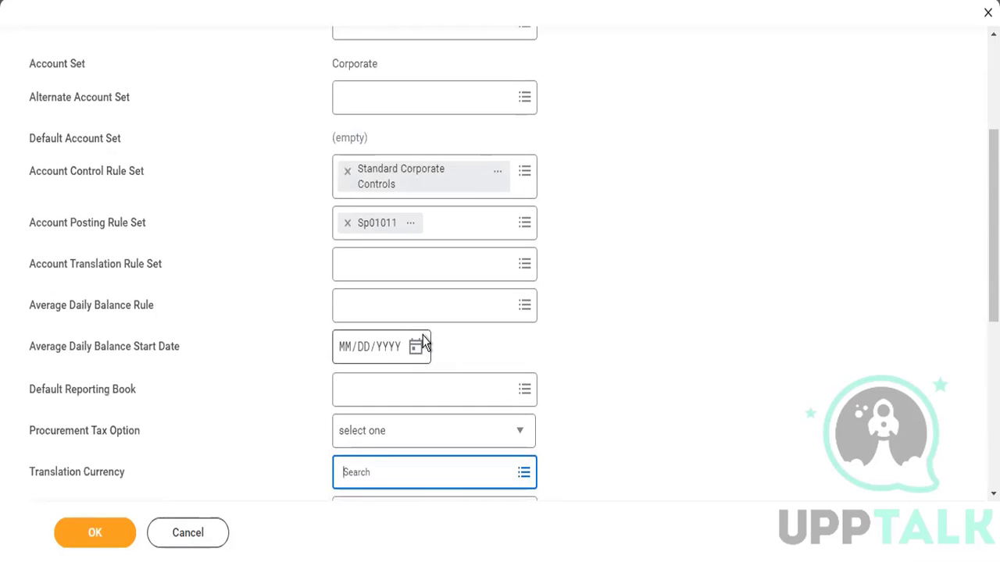
pyautogui.scroll(-2, 424, 341)
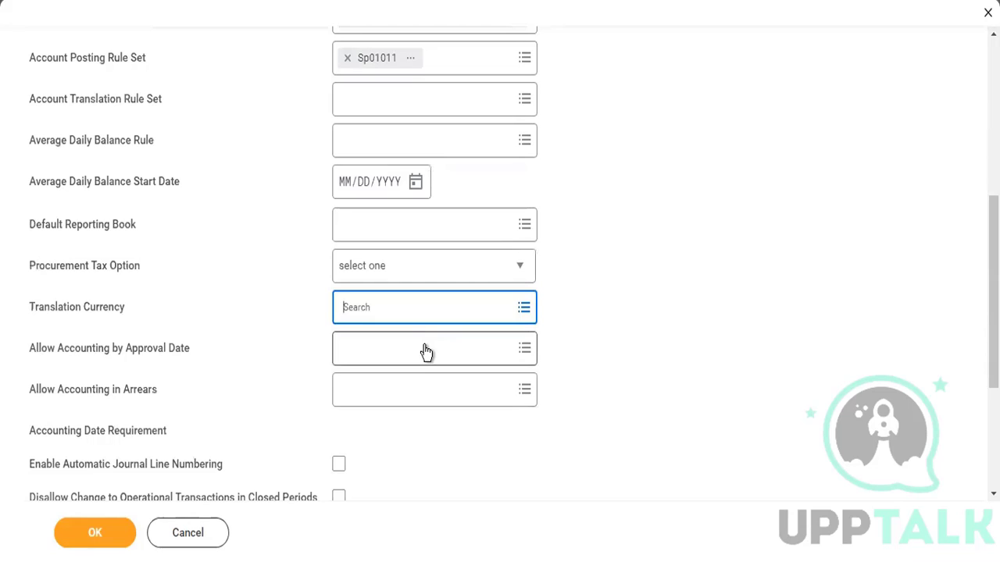
pyautogui.write('EUR')
pyautogui.press('Return')
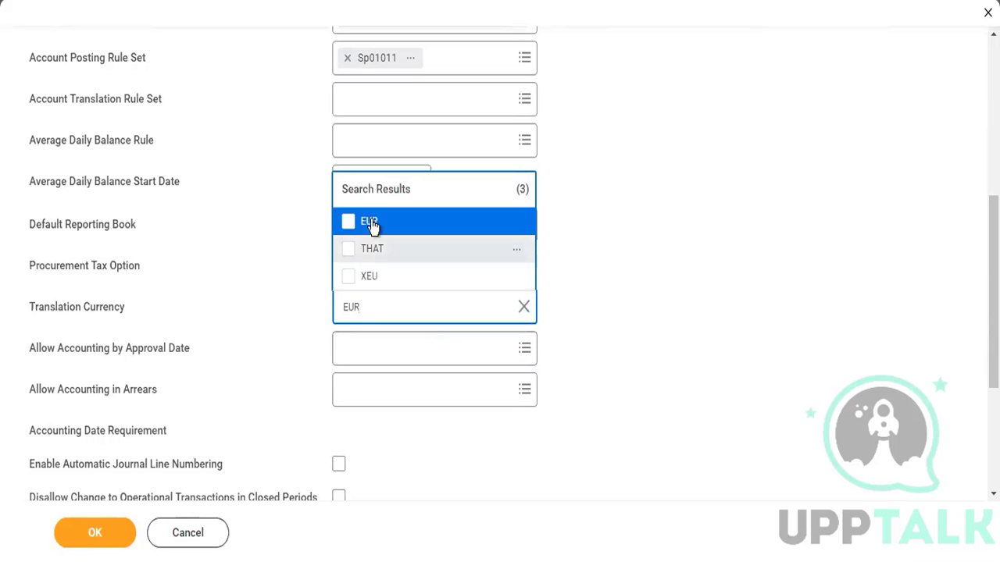
pyautogui.click(372, 224)
pyautogui.click(788, 425)
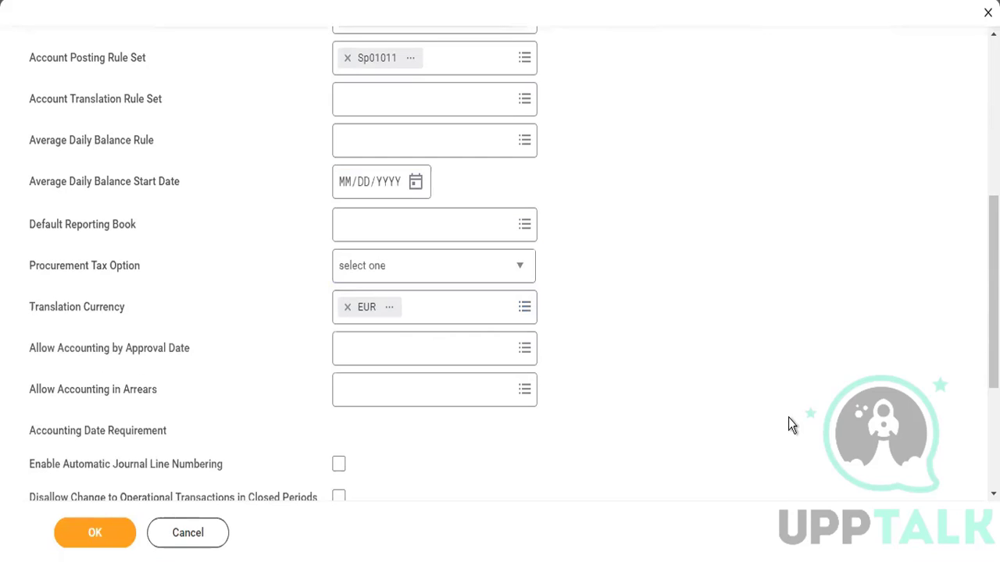
# - Examine the choices for allowing accounting by approval date and review the remaining fields, including the journal reversal options
pyautogui.click(422, 348)
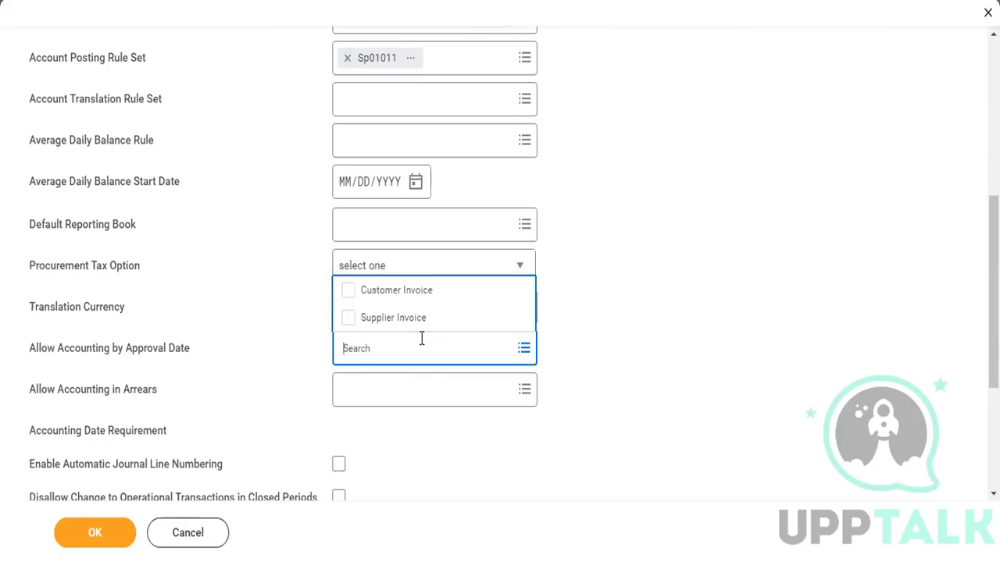
pyautogui.click(603, 374)
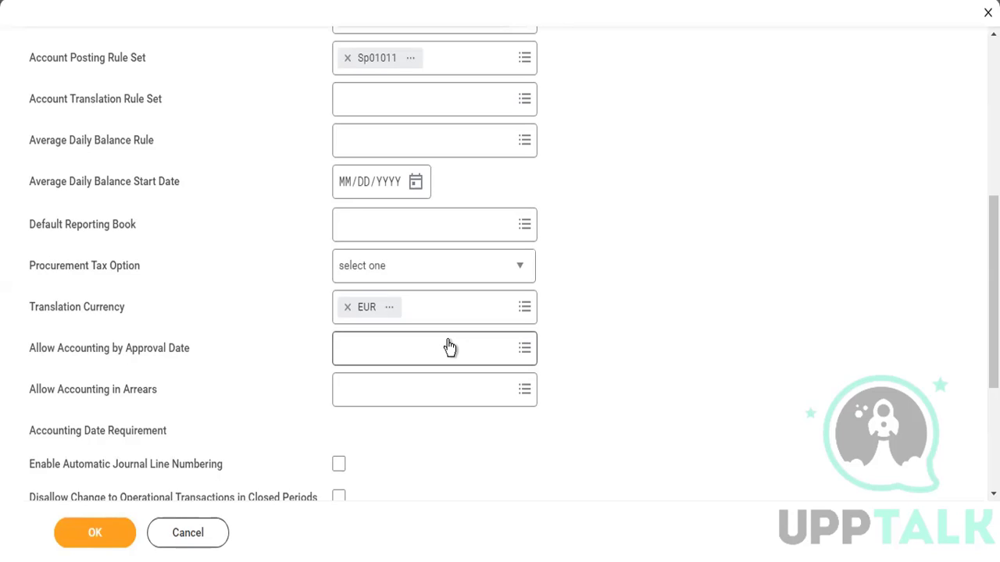
pyautogui.scroll(-1, 422, 416)
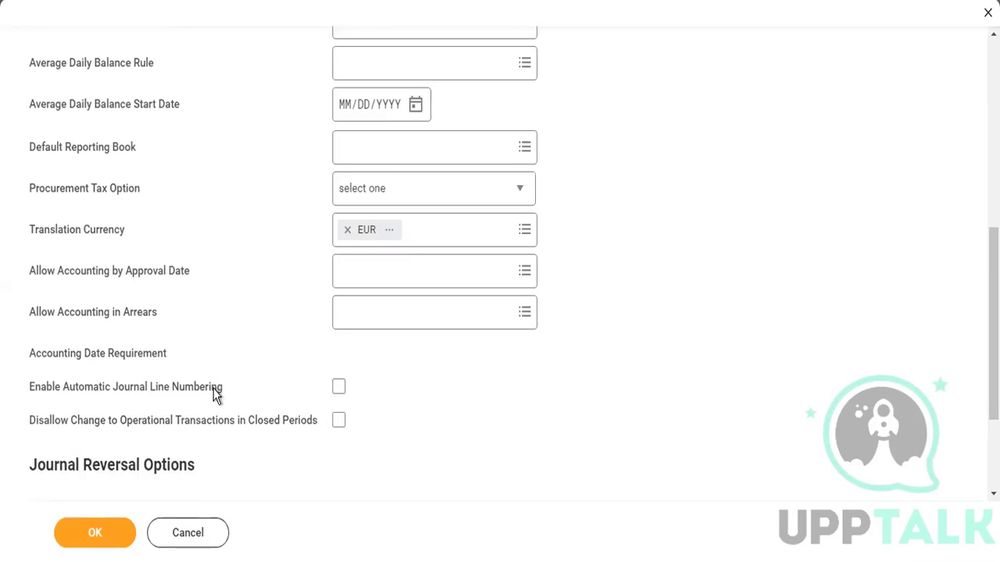
pyautogui.scroll(-2, 217, 395)
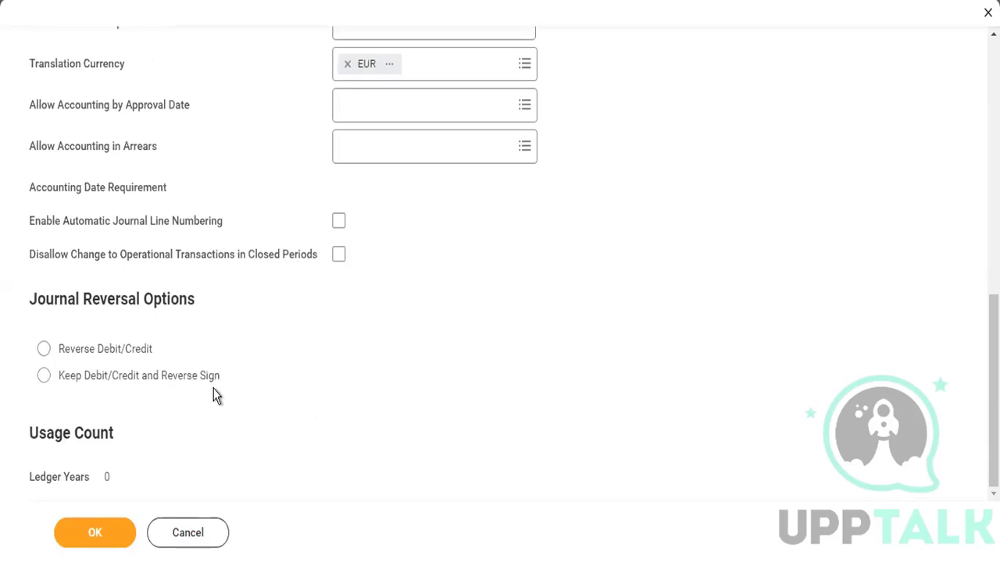
pyautogui.scroll(15, 392, 107)
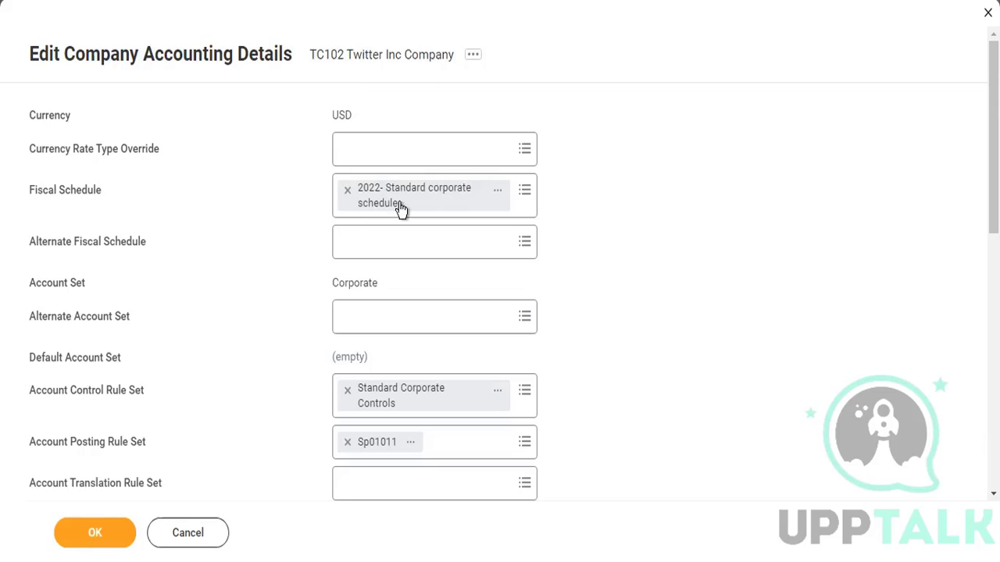
# - Set the journal reversal option to Reverse Debit/Credit, and save and review the company's accounting details
pyautogui.scroll(-5, 455, 313)
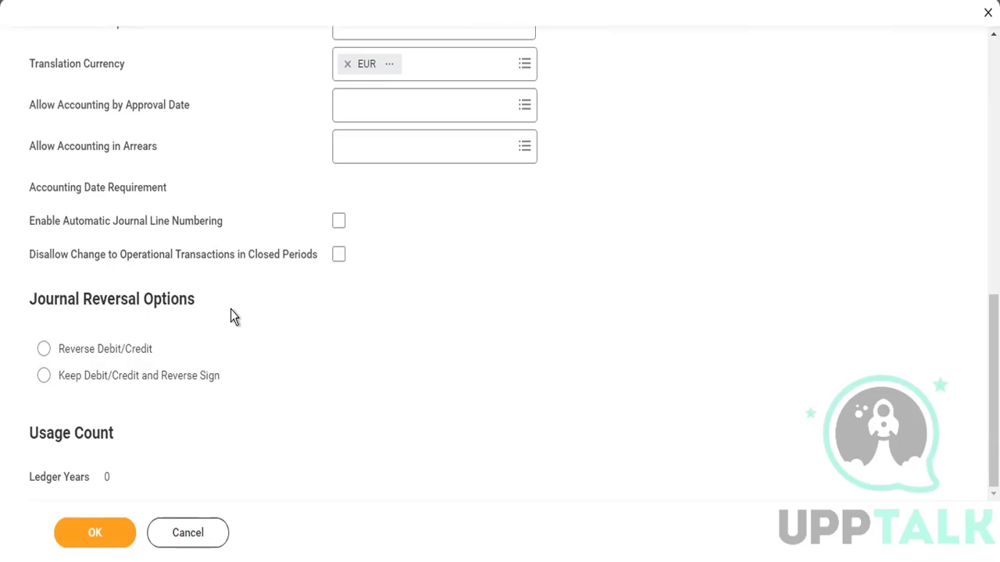
pyautogui.click(43, 351)
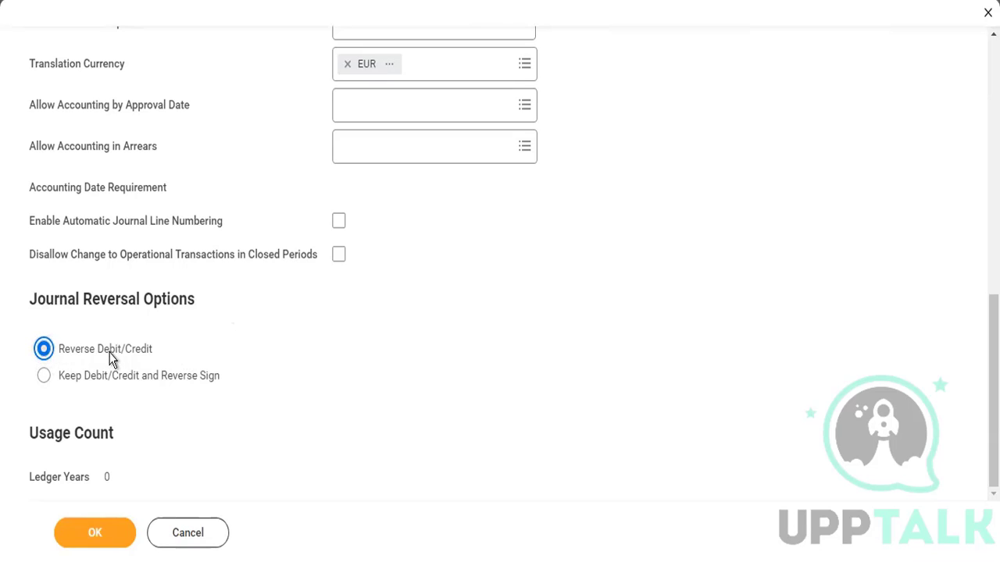
pyautogui.click(113, 531)
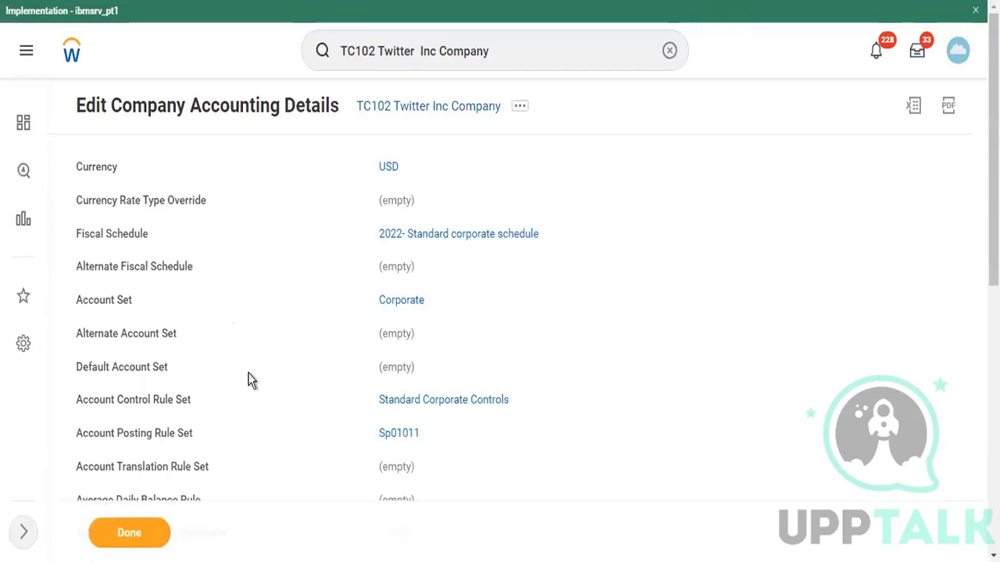
pyautogui.scroll(-2, 250, 380)
pyautogui.scroll(2, 250, 379)
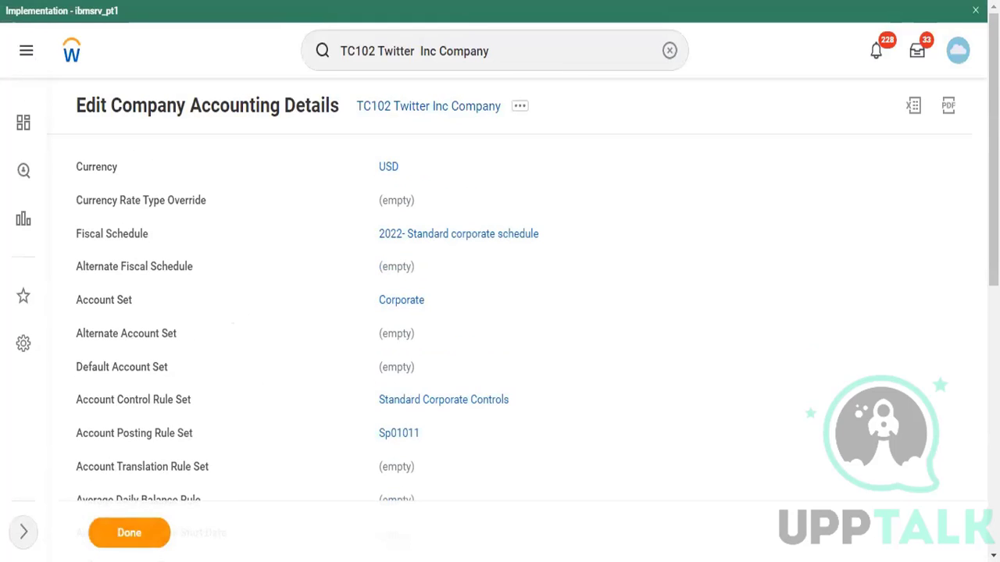
# - Switch to the Submit Accounting Journal workbook in Excel, add a blank worksheet and dismiss the recovered files
pyautogui.press('super+e')
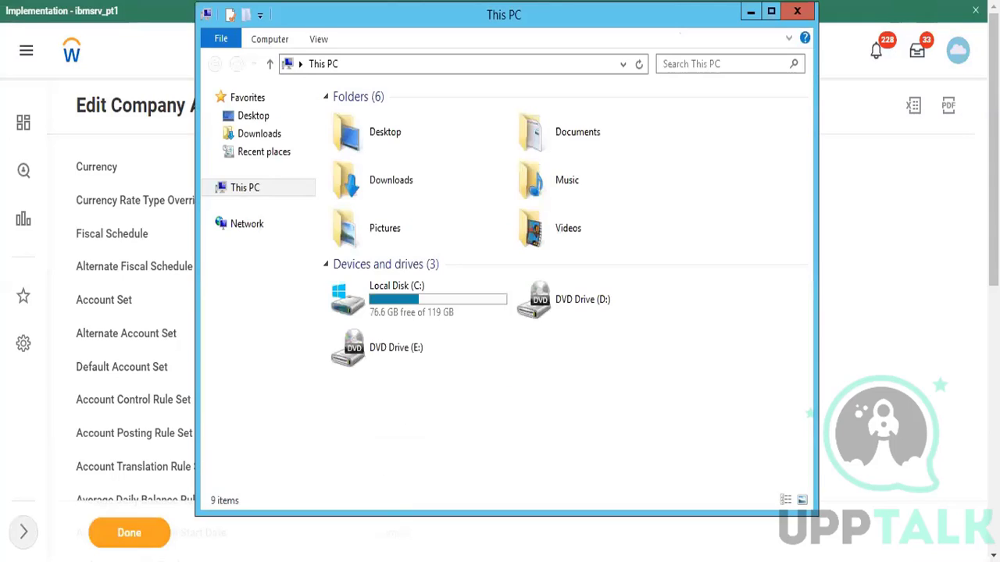
pyautogui.click(268, 136)
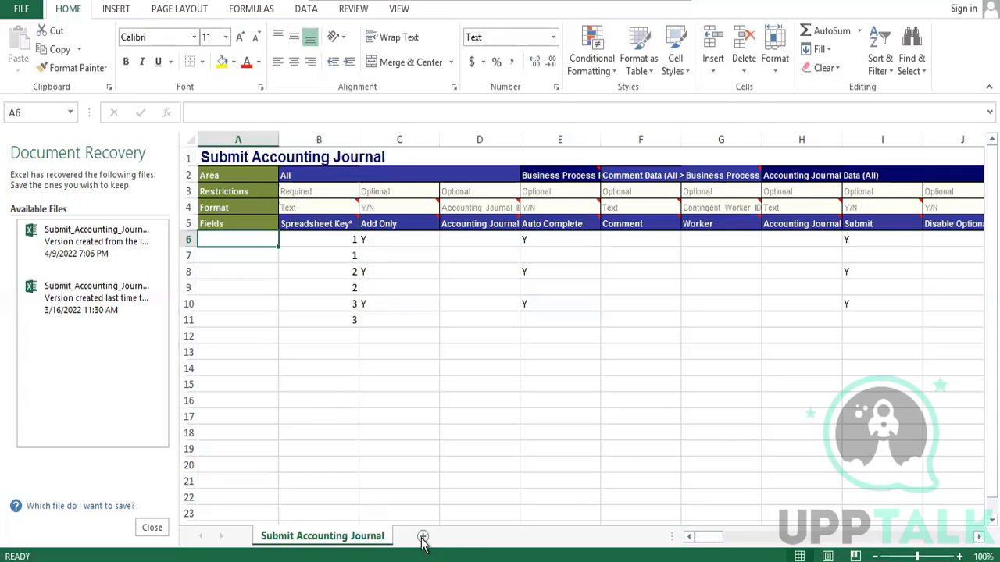
pyautogui.click(422, 536)
pyautogui.click(152, 534)
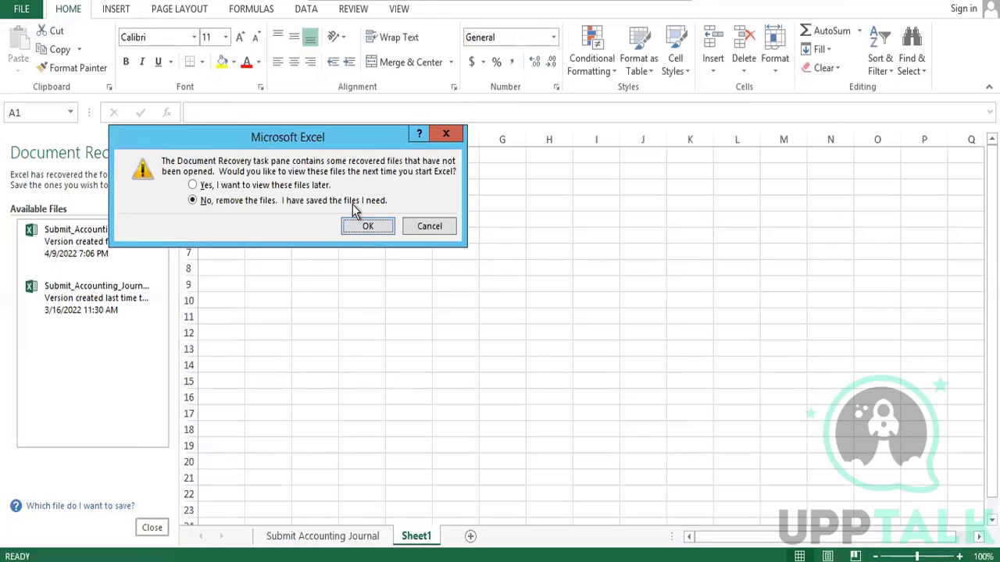
pyautogui.click(365, 225)
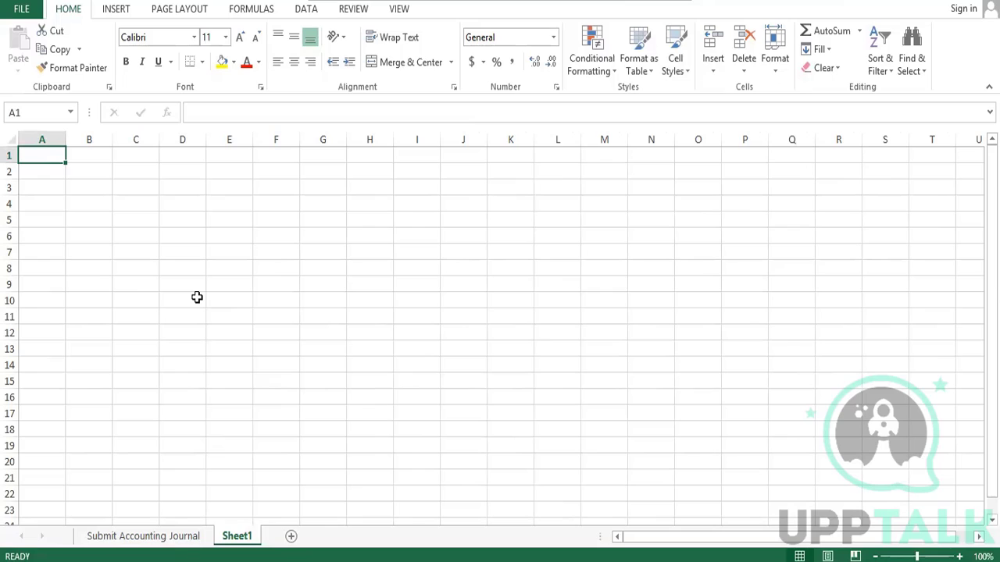
# - Enter Cust Inv in A1 and Ledger Account in B2, and fit column B's width to the text
pyautogui.write('Cust ne')
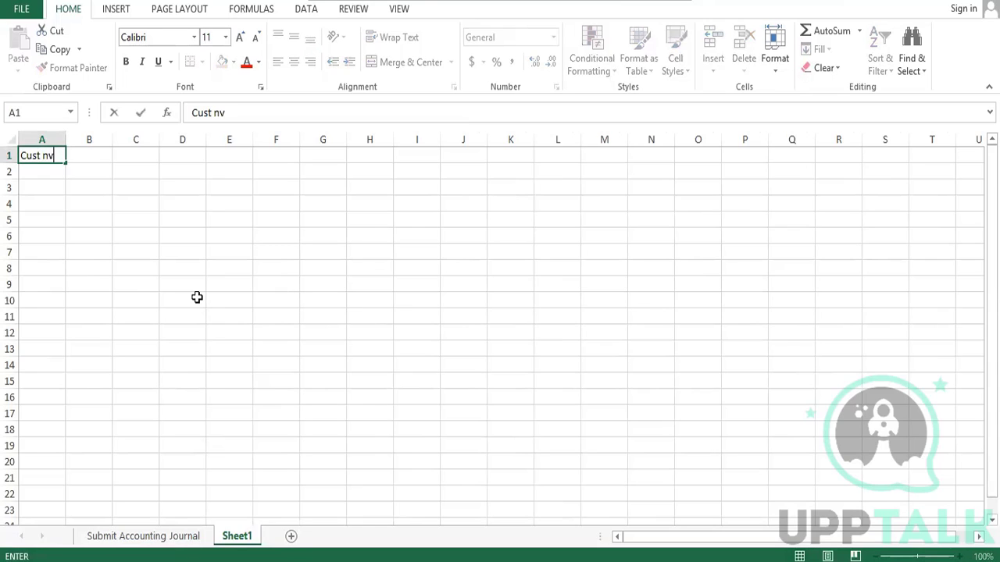
pyautogui.press('BackSpace')
pyautogui.press('BackSpace')
pyautogui.write('Inv')
pyautogui.press('Return')
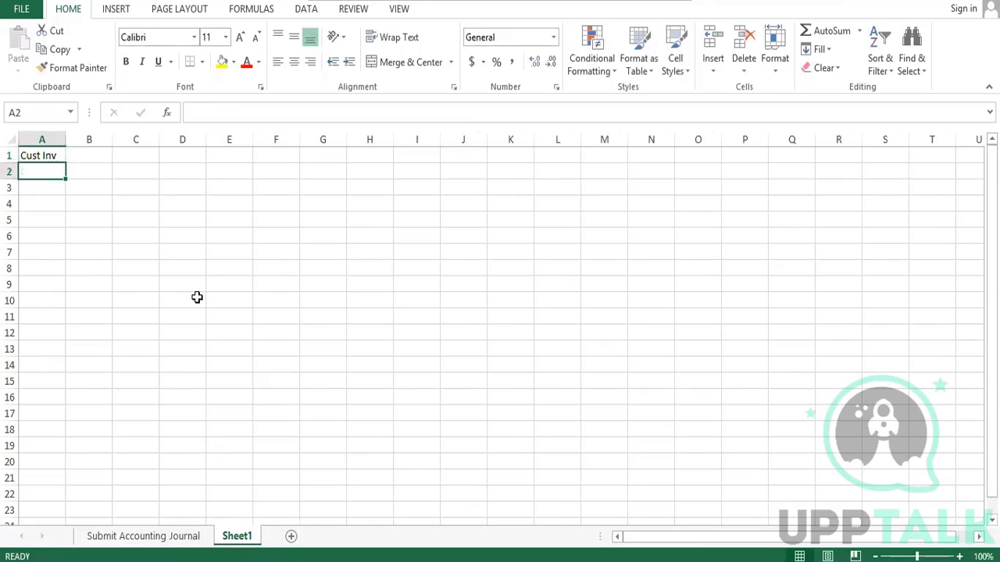
pyautogui.press('Right')
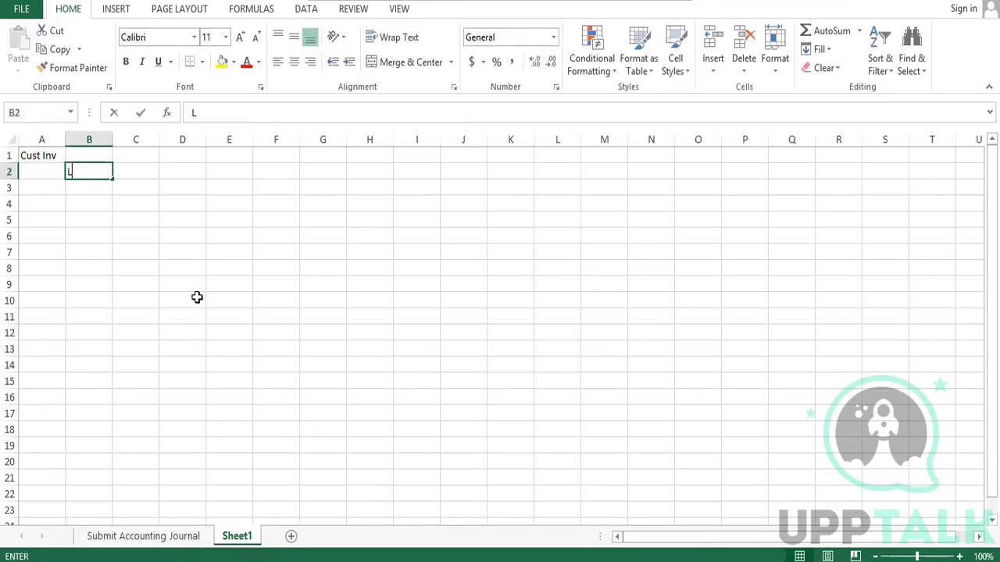
pyautogui.write('Ledger Account')
pyautogui.press('Right')
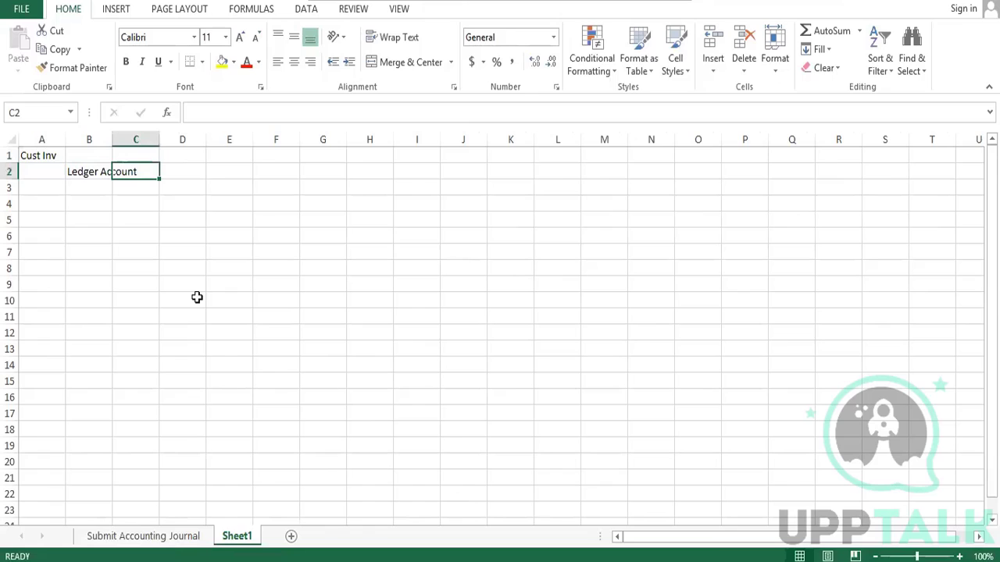
pyautogui.doubleClick(110, 136)
# - Enter ledger account 1515 in C2 and put the heading DR above it in C1
pyautogui.write('1')
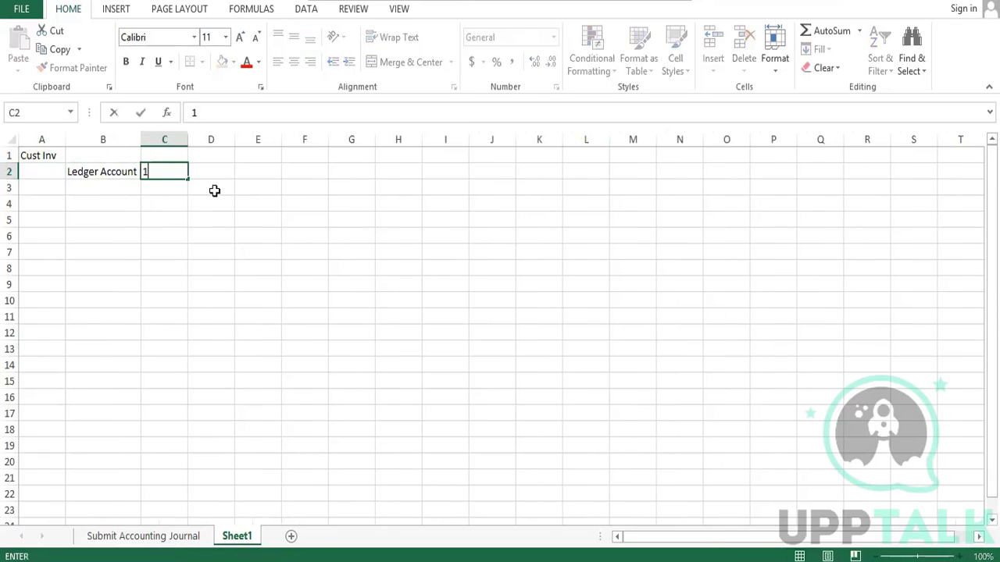
pyautogui.write('515')
pyautogui.press('Tab')
pyautogui.press('Up')
pyautogui.press('Left')
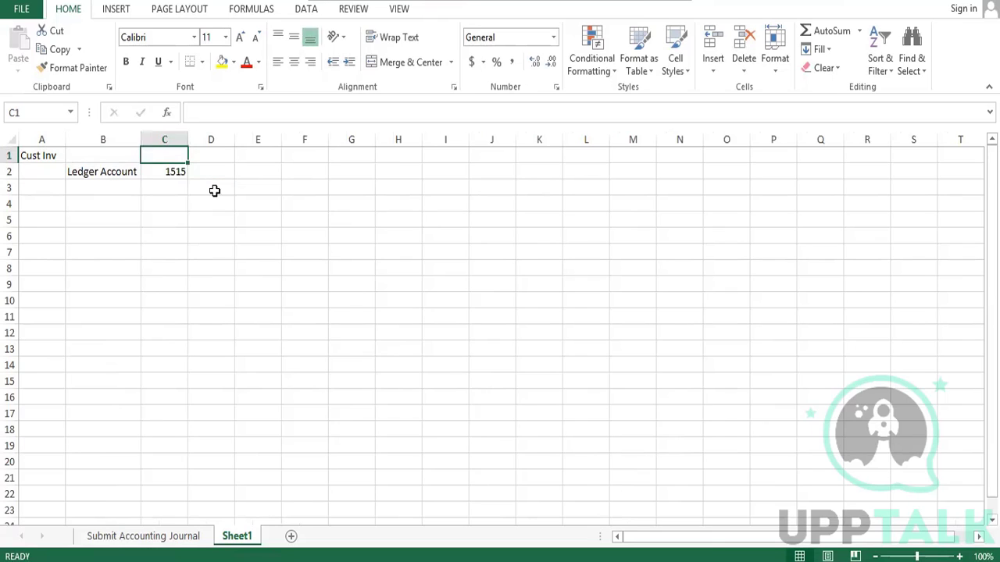
pyautogui.write('DR')
pyautogui.press('Tab')
pyautogui.press('Tab')
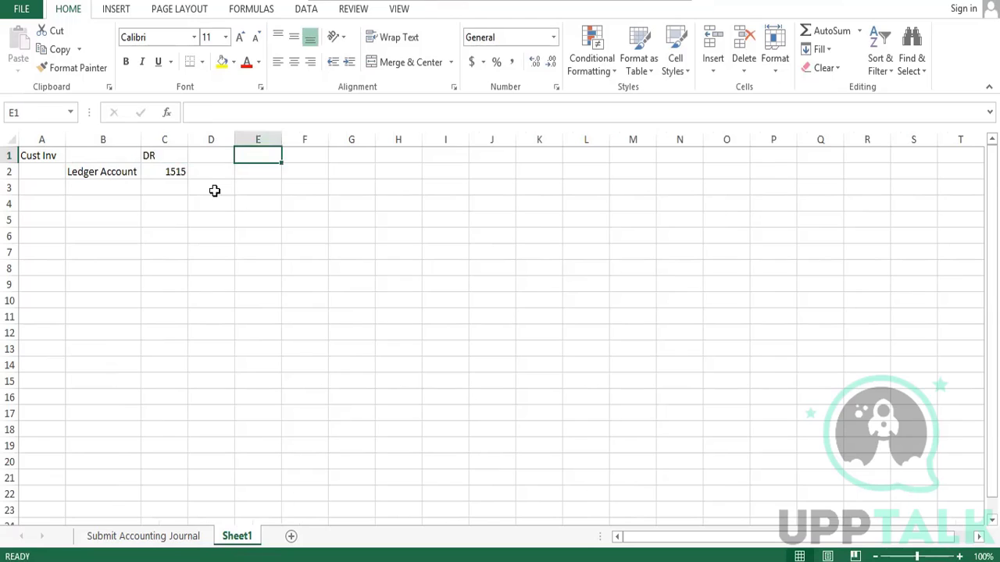
# - Enter the heading CR in D1 and ledger account 2581 beneath it in D2
pyautogui.press('Down')
pyautogui.press('Left')
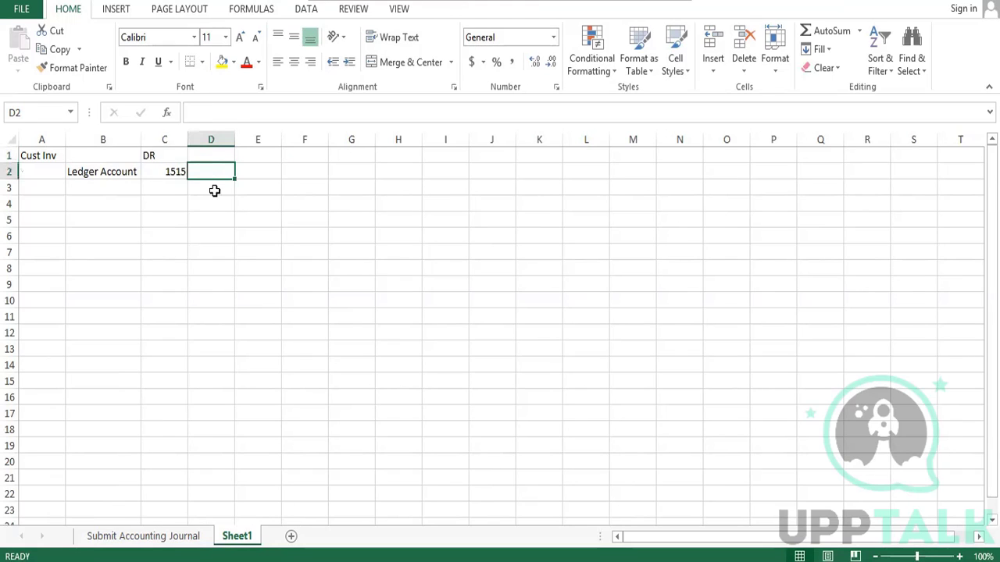
pyautogui.press('Down')
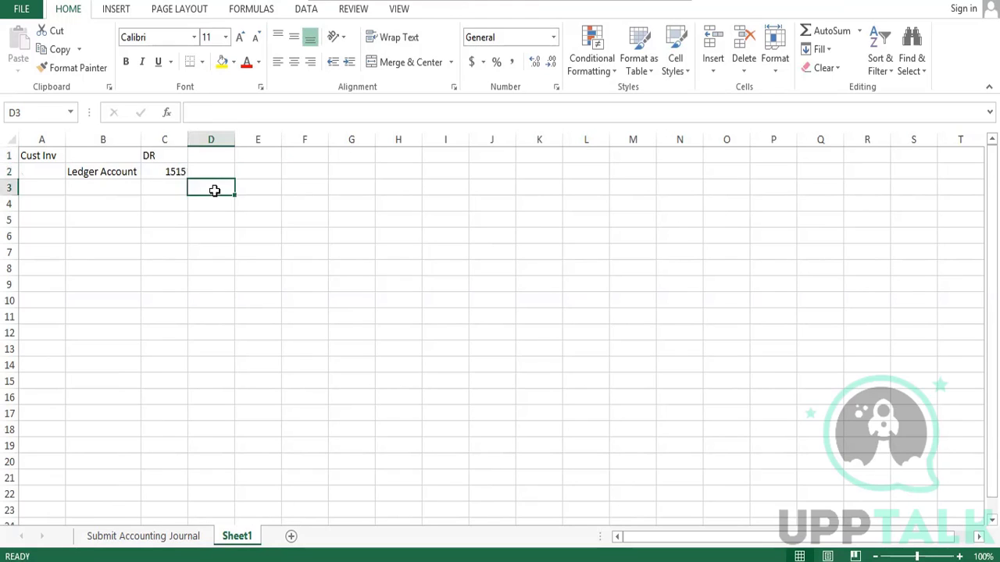
pyautogui.press('Up')
pyautogui.press('Up')
pyautogui.write('CR')
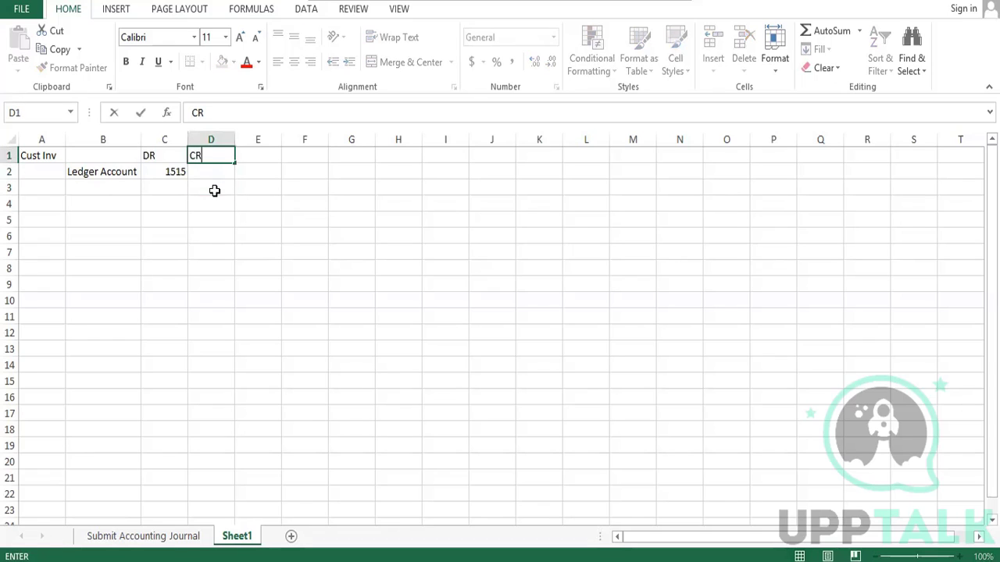
pyautogui.press('Right')
pyautogui.press('Down')
pyautogui.press('Left')
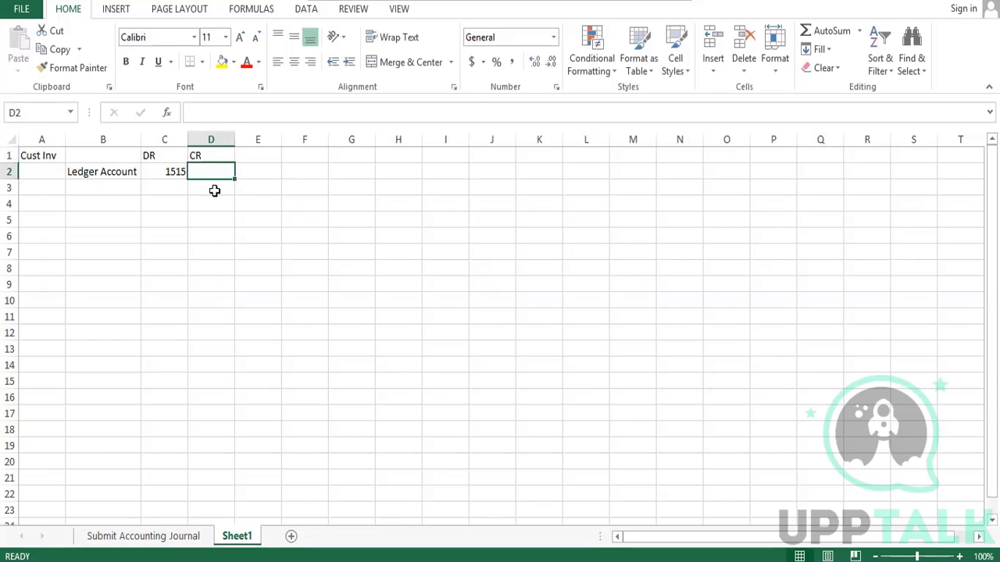
pyautogui.write('2581')
pyautogui.press('Return')
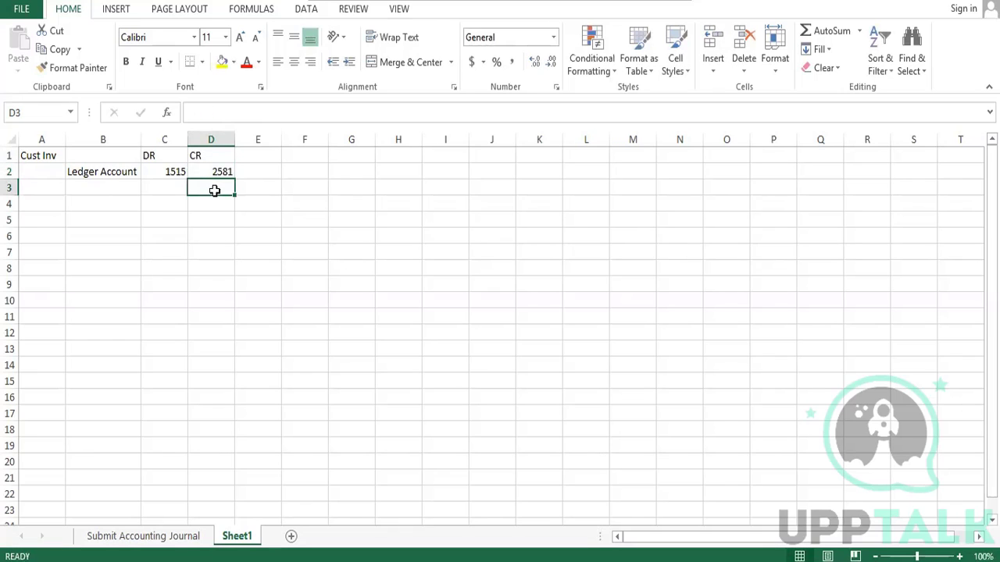
pyautogui.press('Up')
pyautogui.press('Left')
pyautogui.press('Right')
pyautogui.press('Left')
pyautogui.press('Right')
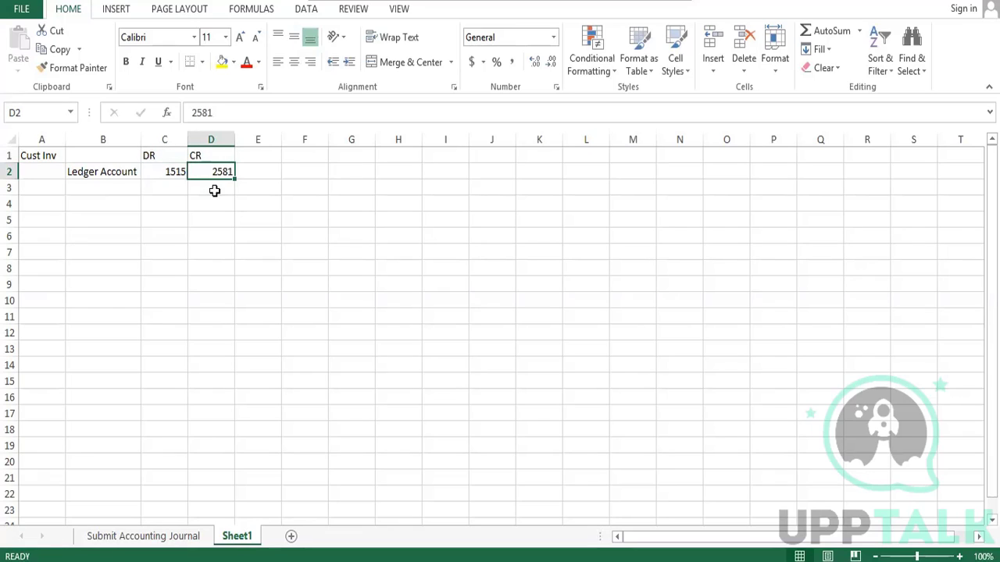
pyautogui.press('Left')
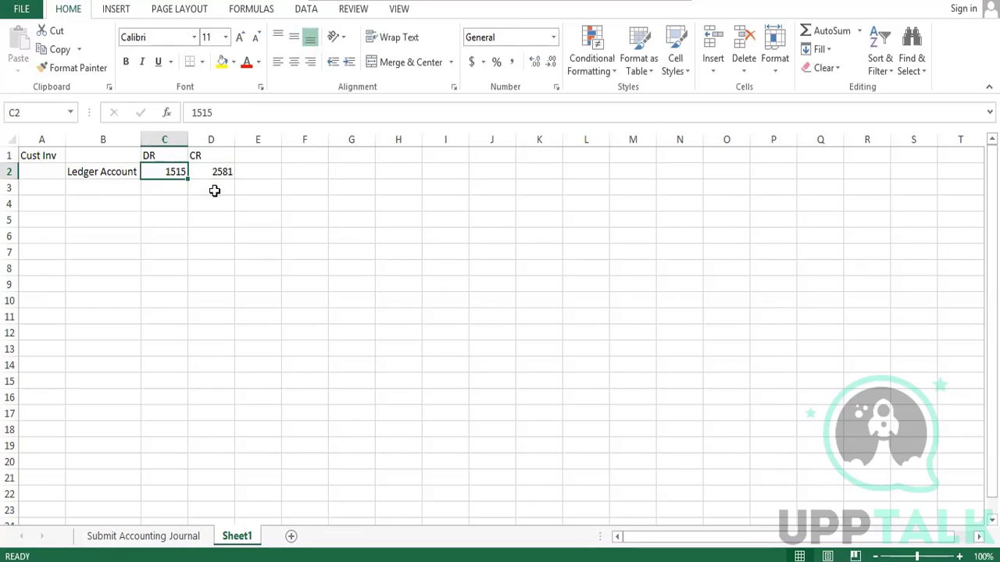
pyautogui.press('Right')
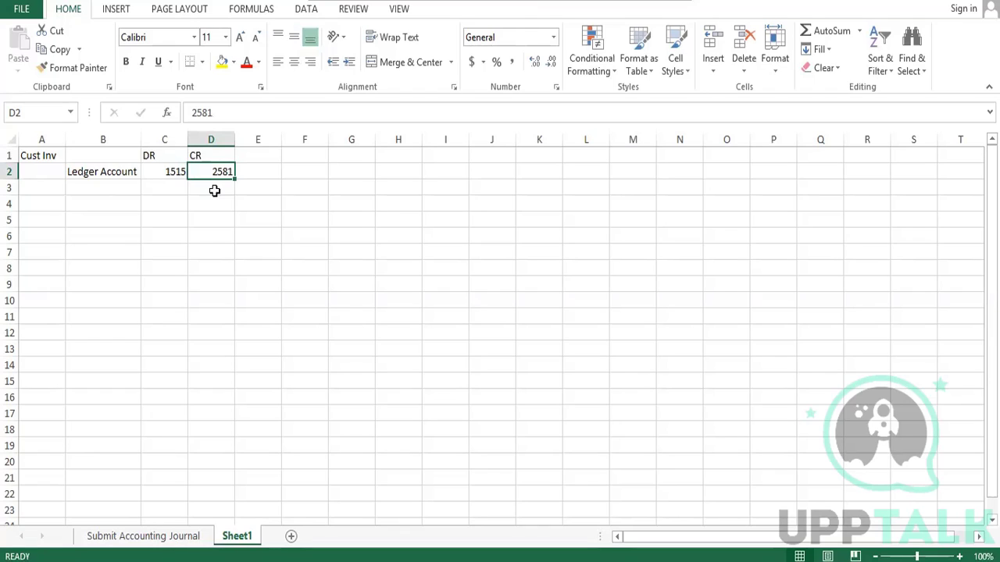
# - Enter the reversed accounts in row 3, with 2581 in C3 under DR and 1515 in D3 under CR
pyautogui.click(214, 191)
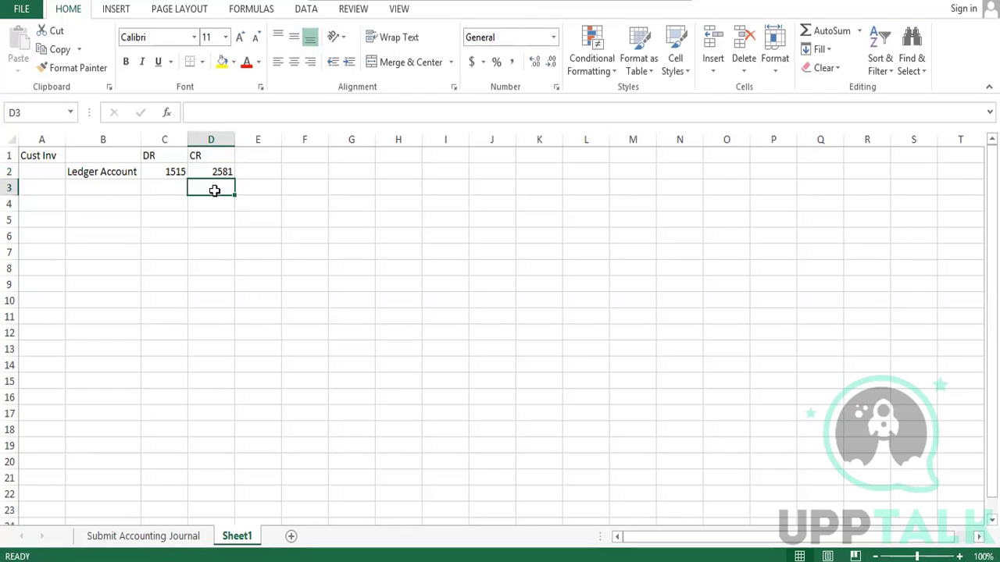
pyautogui.press('Left')
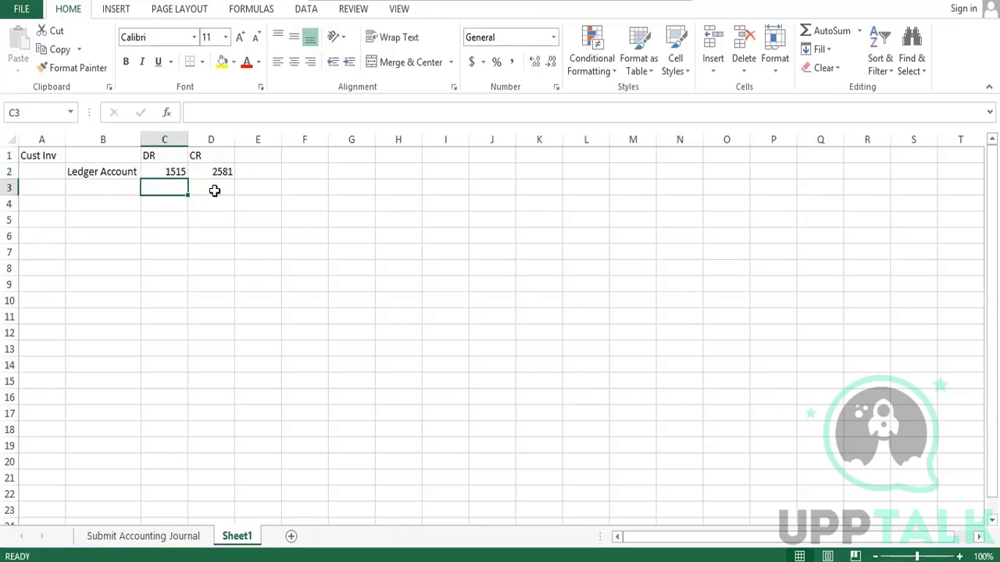
pyautogui.write('2581')
pyautogui.press('Right')
pyautogui.write('1515')
pyautogui.press('Return')
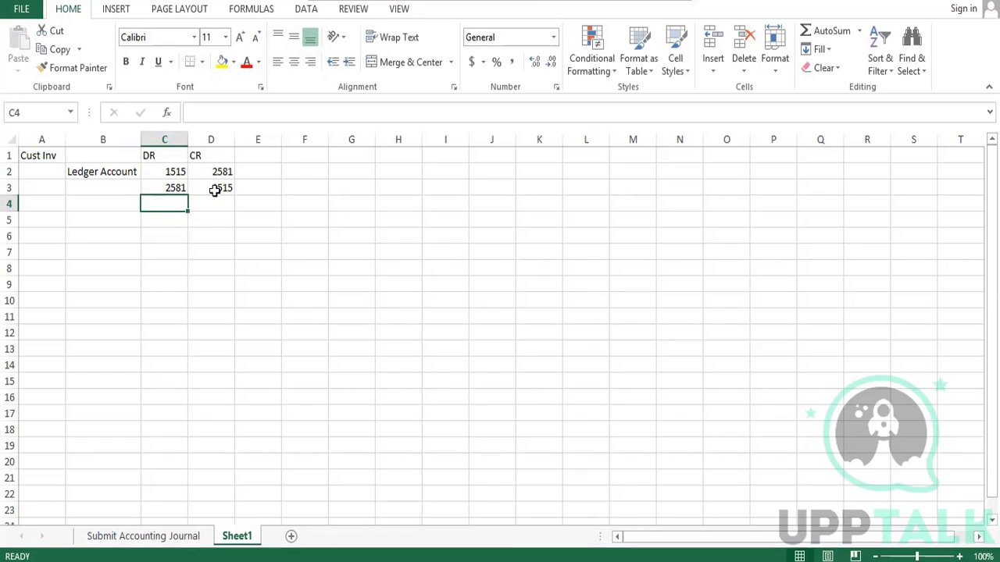
pyautogui.press('Up')
pyautogui.press('Right')
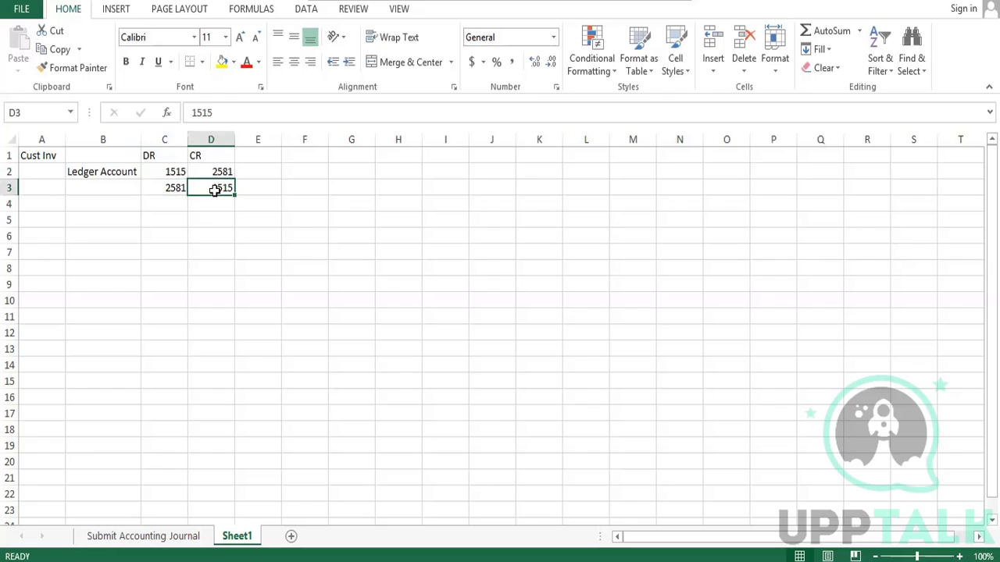
# - Switch to Workday and review the company's journal reversal options
pyautogui.hotkey('alt', 'Tab')
pyautogui.hotkey('alt', 'Tab')
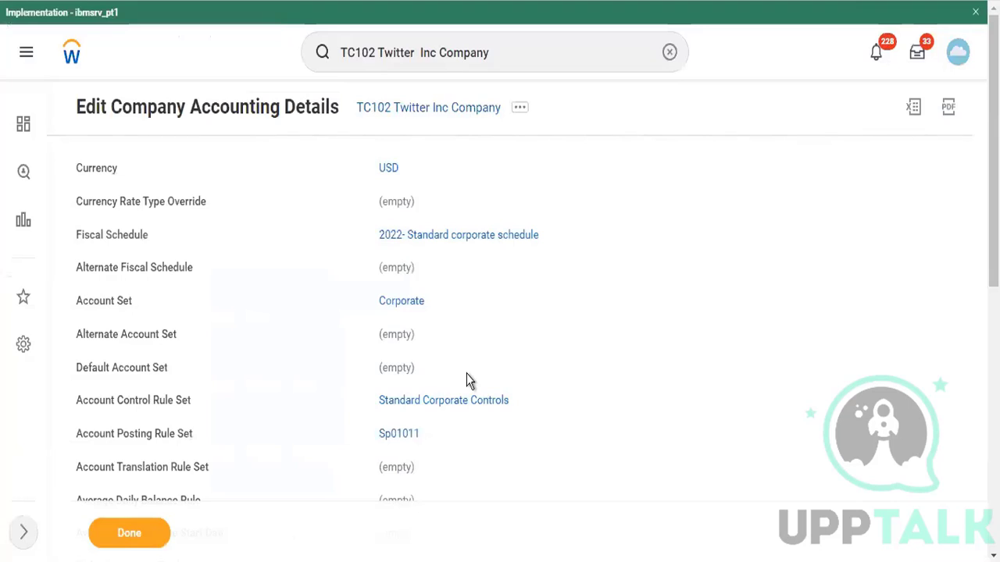
pyautogui.scroll(-10, 469, 379)
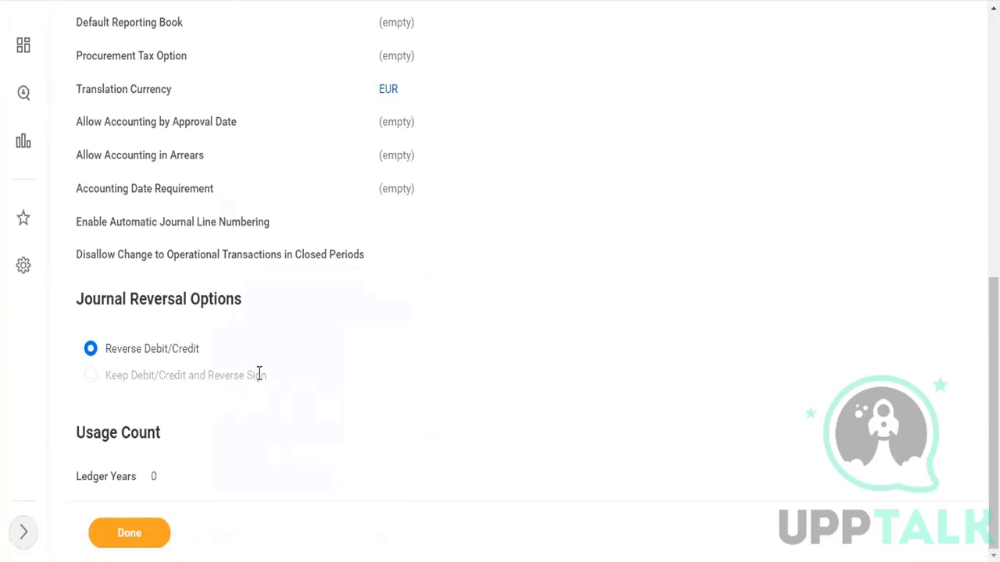
# - Switch back to Excel and clear the reversed accounts from C3:D3
pyautogui.hotkey('alt', 'Tab')
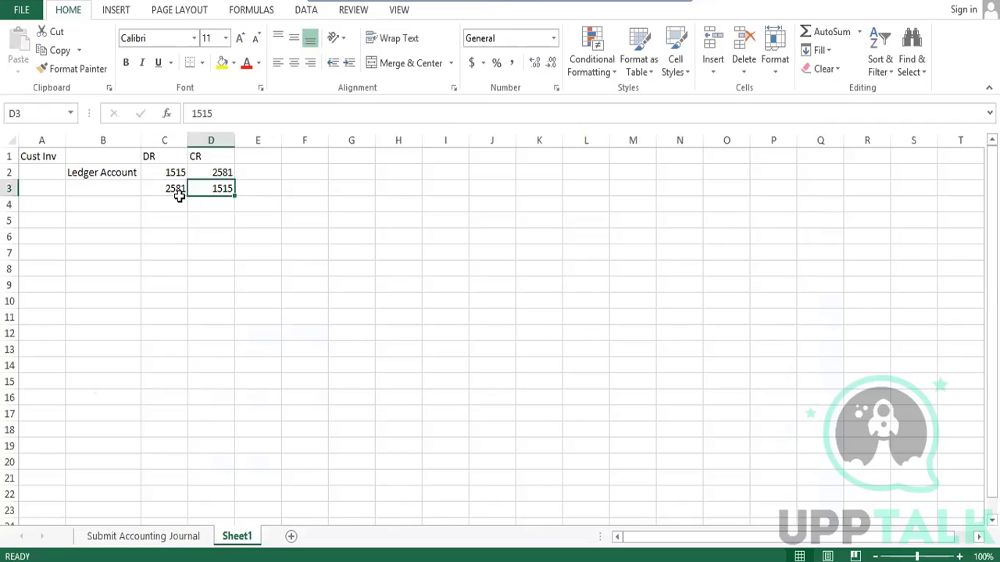
pyautogui.click(179, 196)
pyautogui.hotkey('shift', 'Right')
pyautogui.press('Delete')
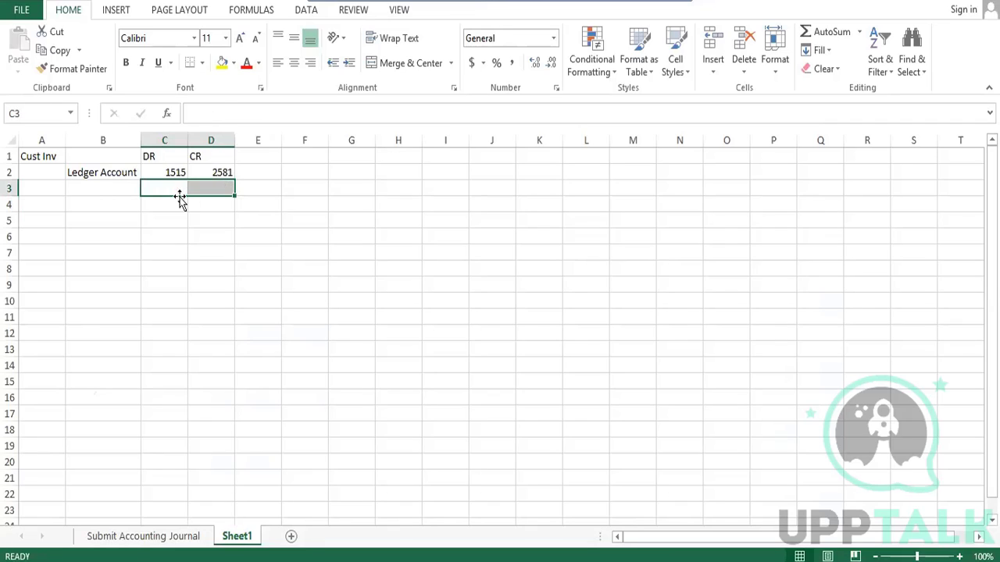
# - Set the CR value in D2 to a negative 2581
pyautogui.press('Right')
pyautogui.press('Up')
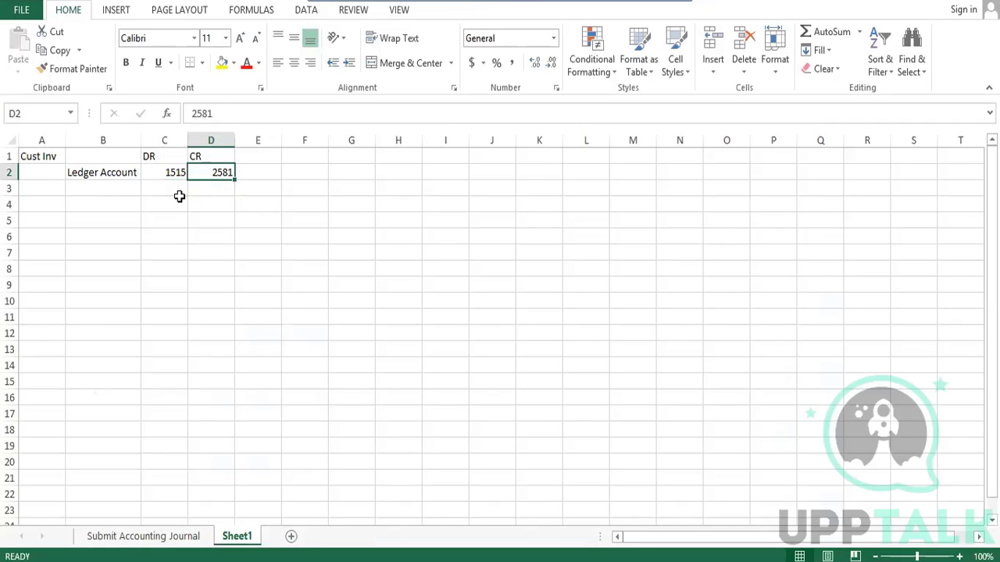
pyautogui.write('(2581)')
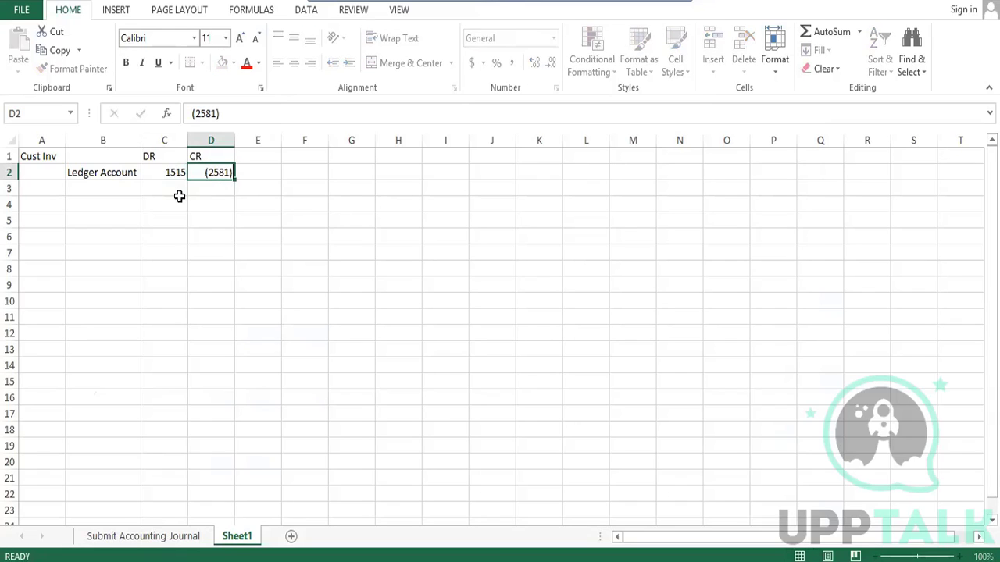
pyautogui.press('Return')
pyautogui.press('Up')
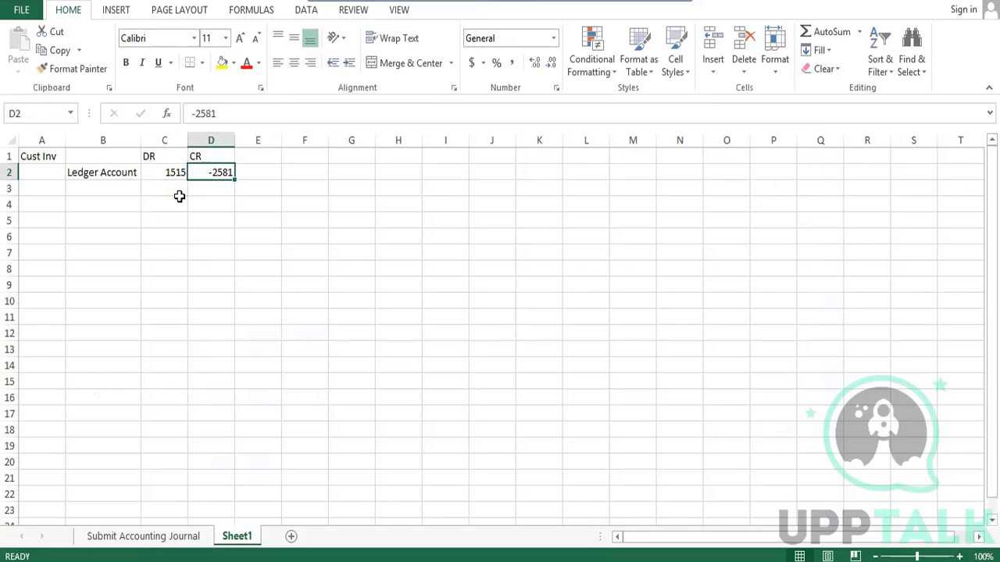
# - Set the DR value in C2 to -1515
pyautogui.press('Left')
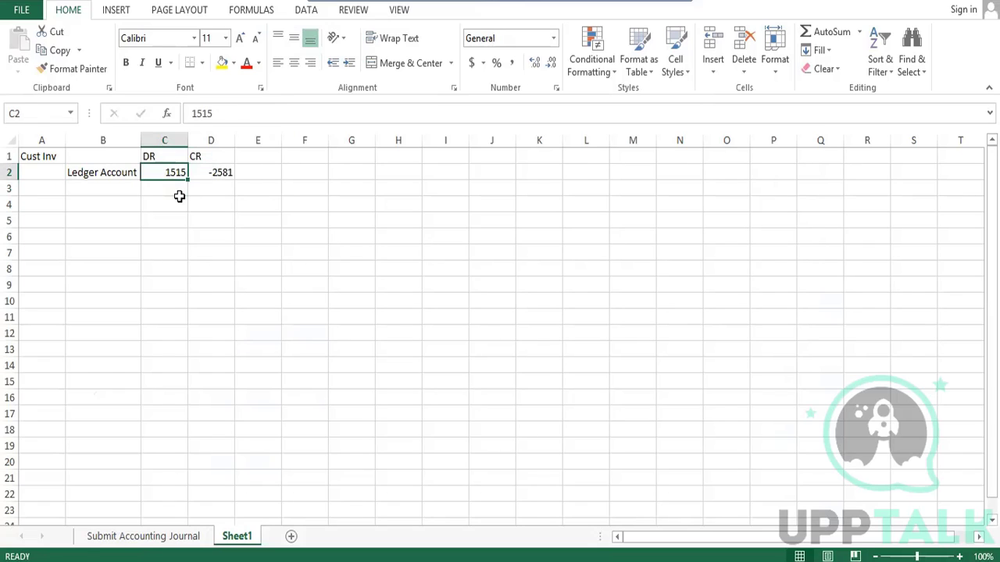
pyautogui.write('-1511')
pyautogui.press('BackSpace')
pyautogui.write('5')
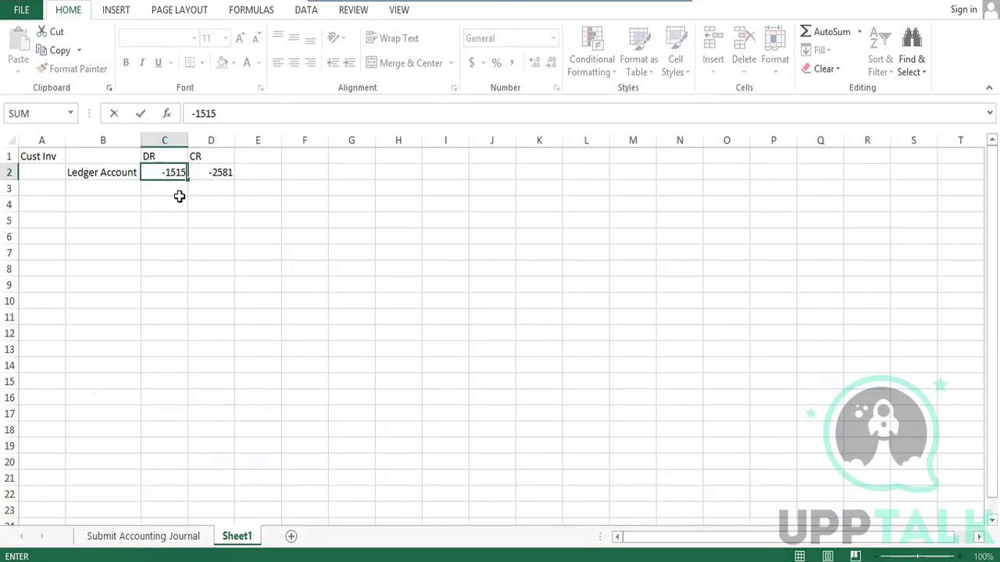
pyautogui.press('Tab')
# - Remove the minus sign from the CR value in D2, making it 2581
pyautogui.press('F2')
pyautogui.press('Home')
pyautogui.press('Delete')
pyautogui.press('Return')
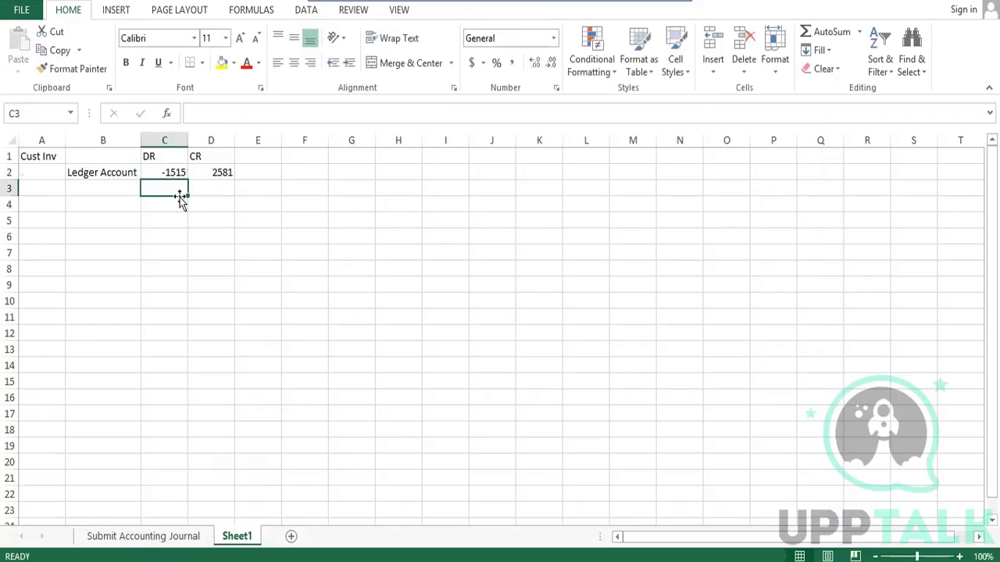